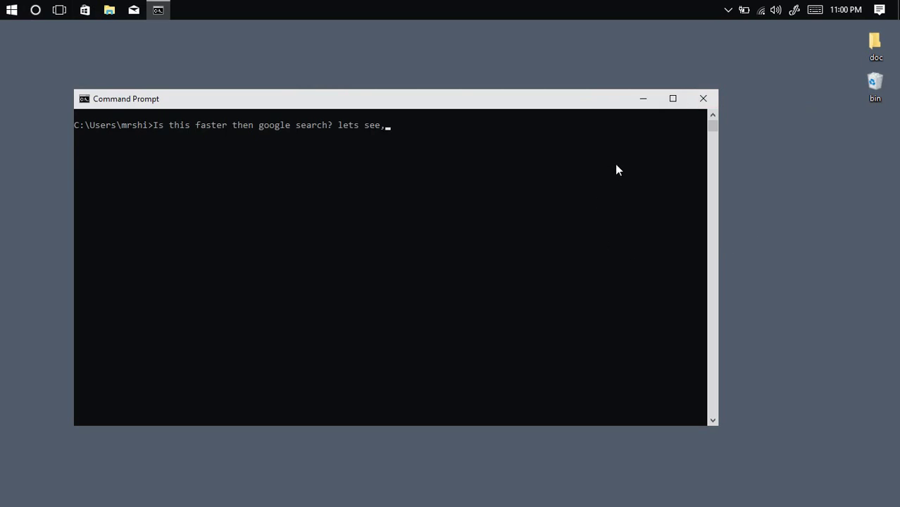
# - Minimize the Command Prompt window and open Google Chrome
pyautogui.click(640, 98)
pyautogui.rightClick(303, 104)
pyautogui.click(338, 138)
pyautogui.click(4, 7)
pyautogui.click(281, 288)
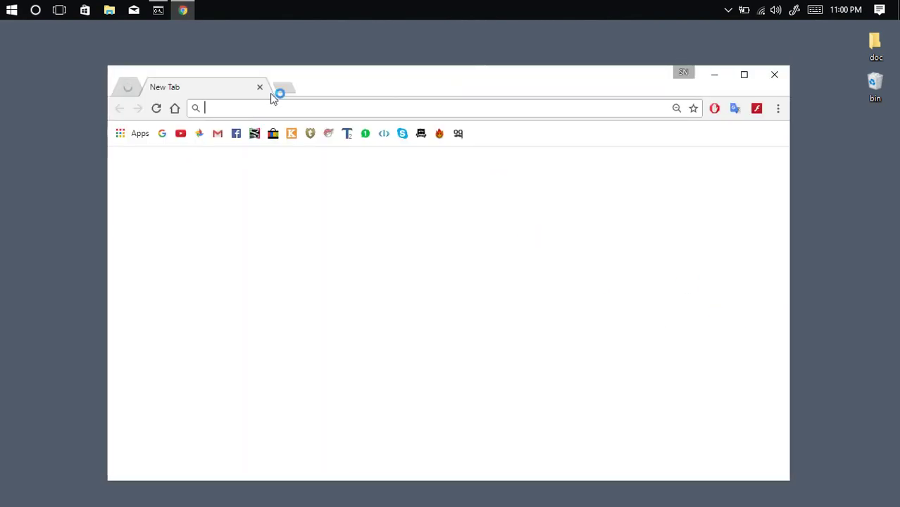
# - Search Google for "everything" and open the voidtools website from the results
pyautogui.write('everything')
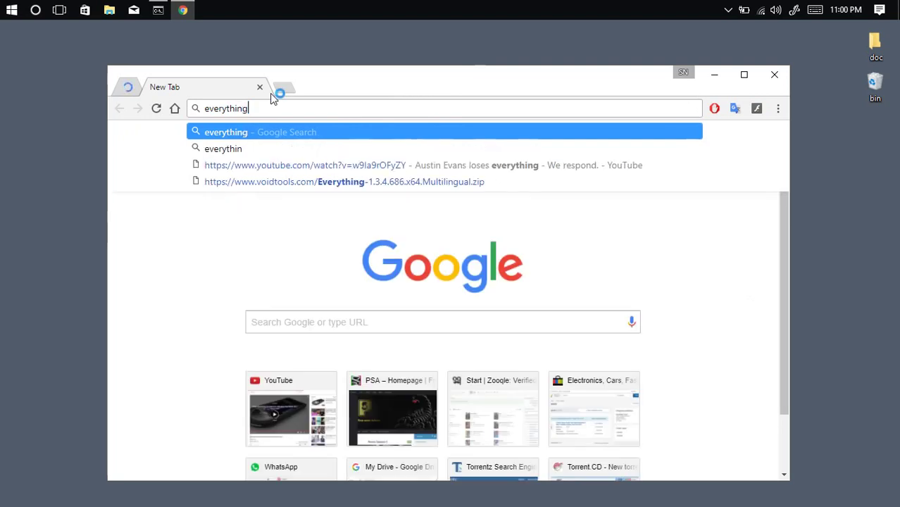
pyautogui.press('Return')
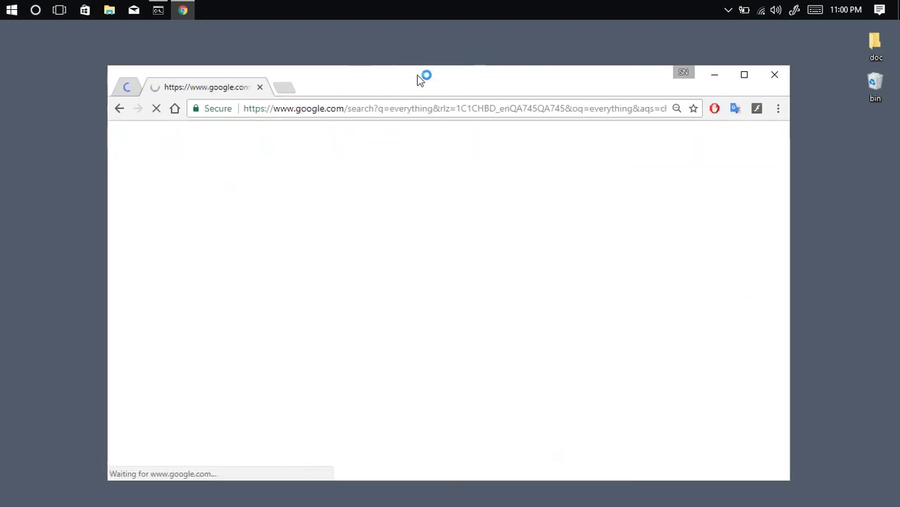
pyautogui.moveTo(421, 75); pyautogui.dragTo(417, 62)
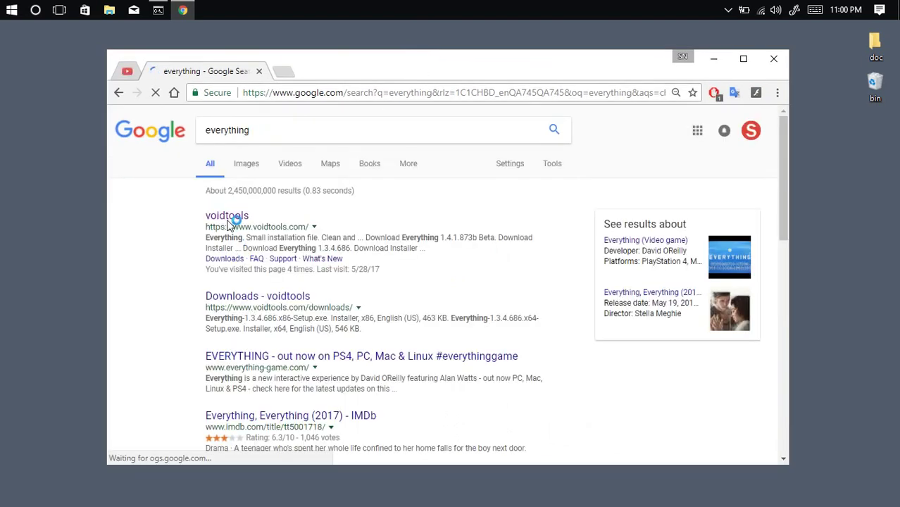
pyautogui.click(235, 214)
# - Download the 64-bit portable zip of Everything 1.4.1.873b Beta
pyautogui.scroll(-4, 405, 275)
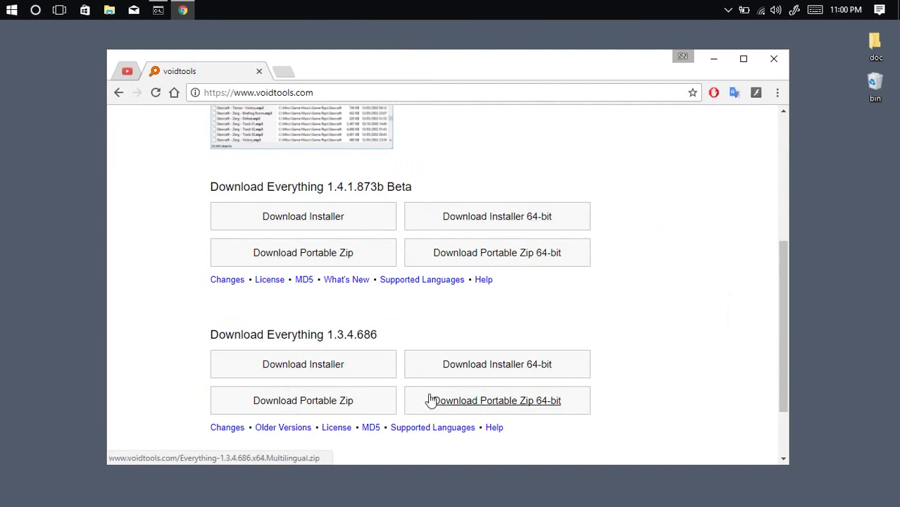
pyautogui.click(459, 260)
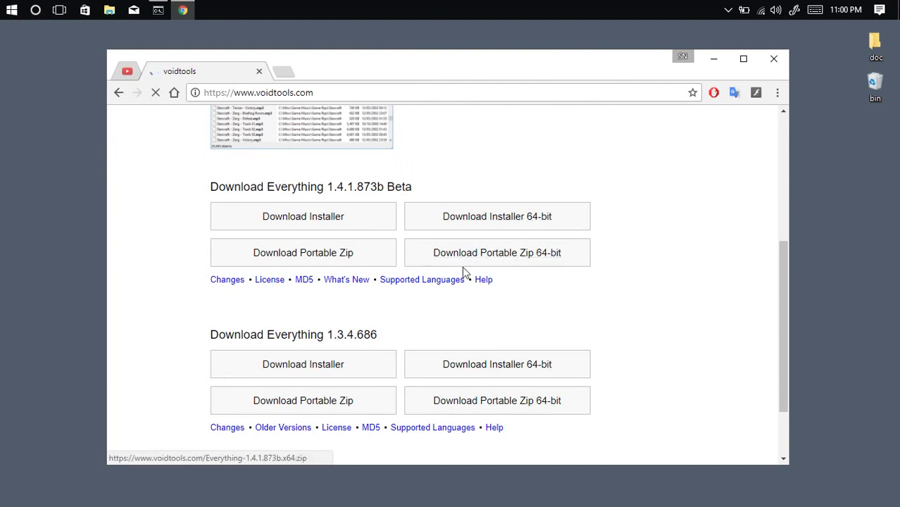
pyautogui.click(464, 266)
pyautogui.click(438, 329)
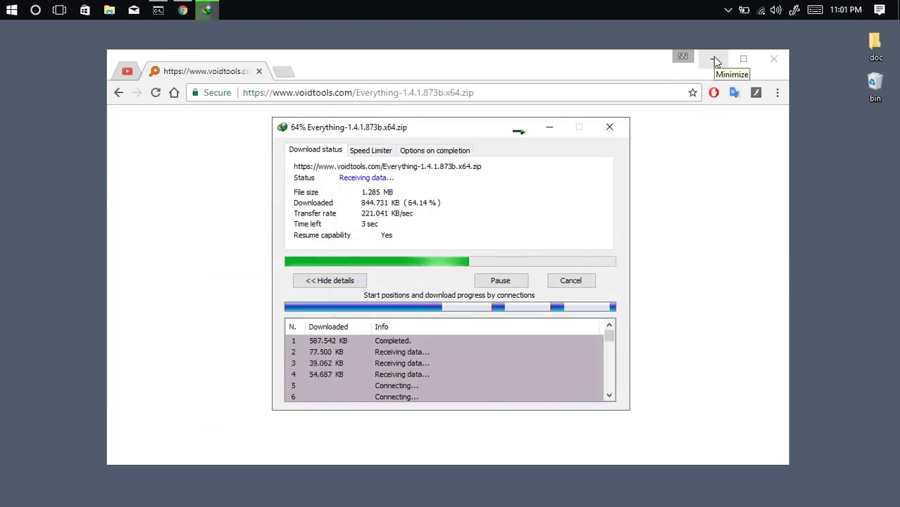
# - Put the browser away after closing the download tab, and open the downloaded Everything zip with both its files selected
pyautogui.click(258, 71)
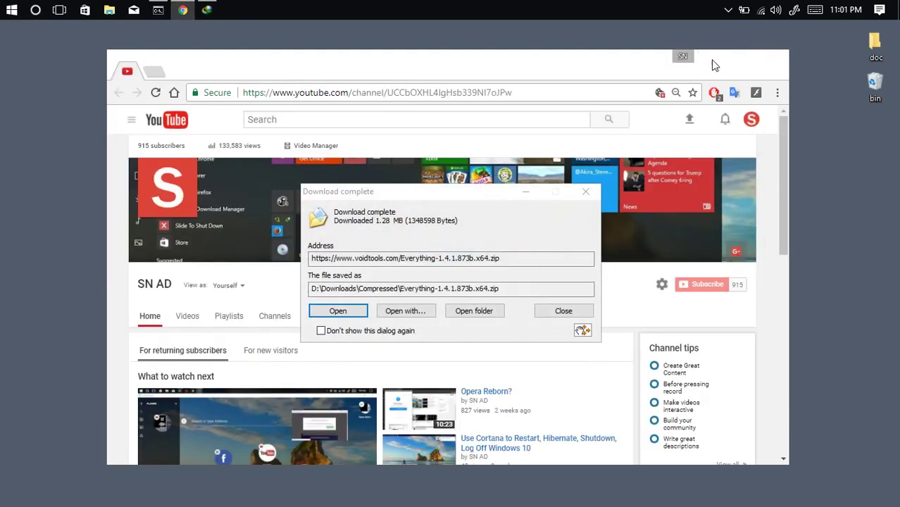
pyautogui.click(714, 65)
pyautogui.click(337, 311)
pyautogui.moveTo(165, 278); pyautogui.dragTo(144, 247)
# - Create a desktop folder named "everything" and extract Everything.exe and Everything.lng from the archive into it
pyautogui.rightClick(53, 229)
pyautogui.moveTo(103, 368)
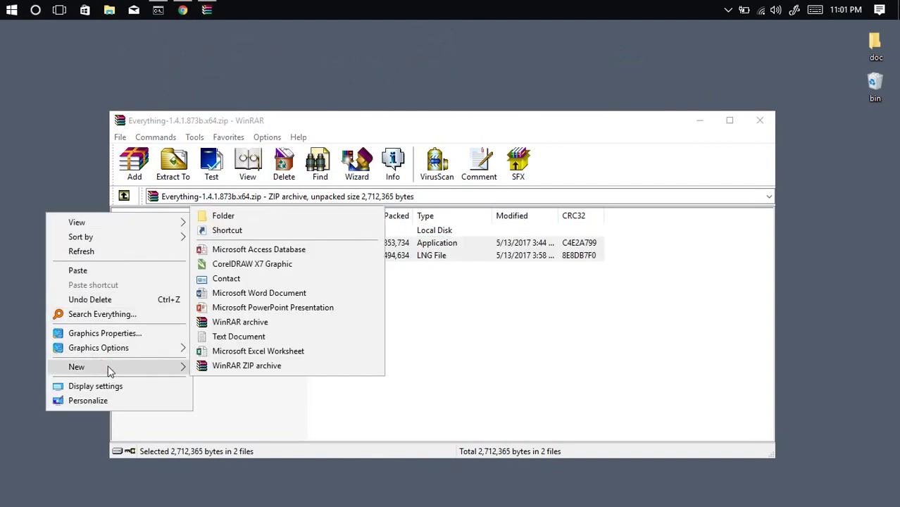
pyautogui.click(260, 219)
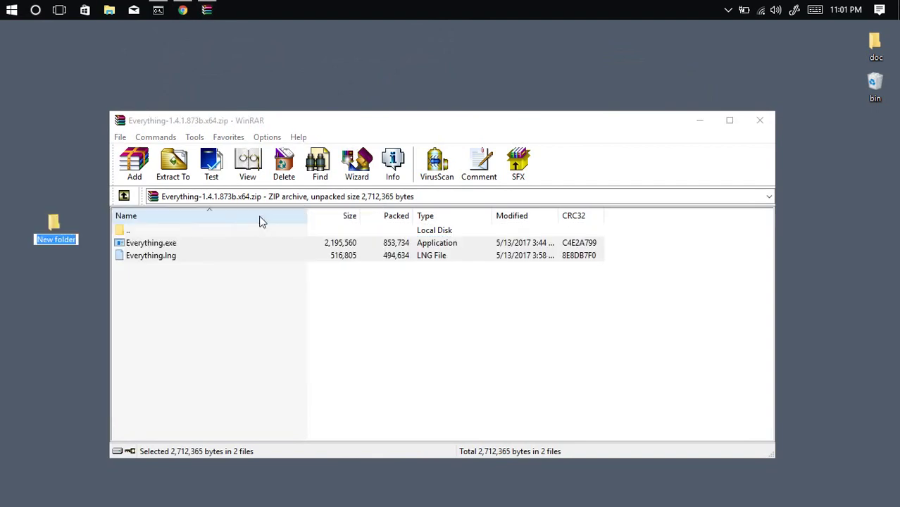
pyautogui.write('everything')
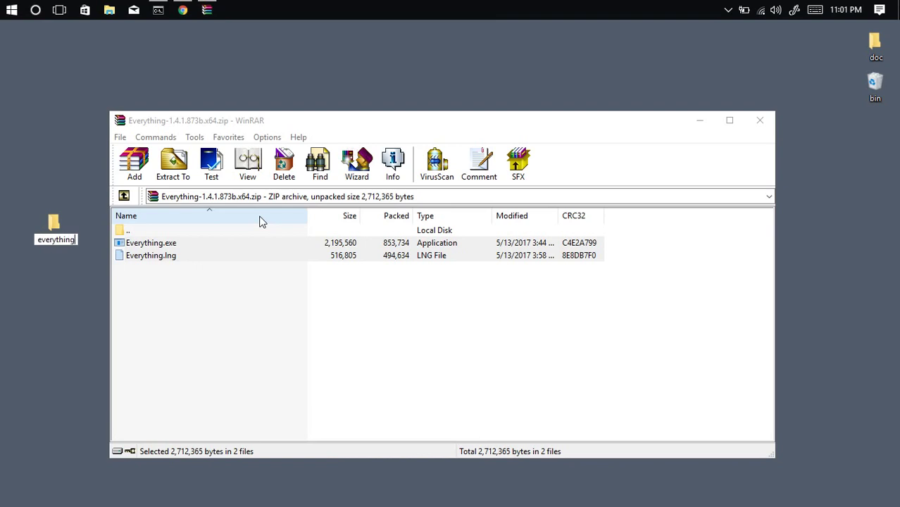
pyautogui.press('Return')
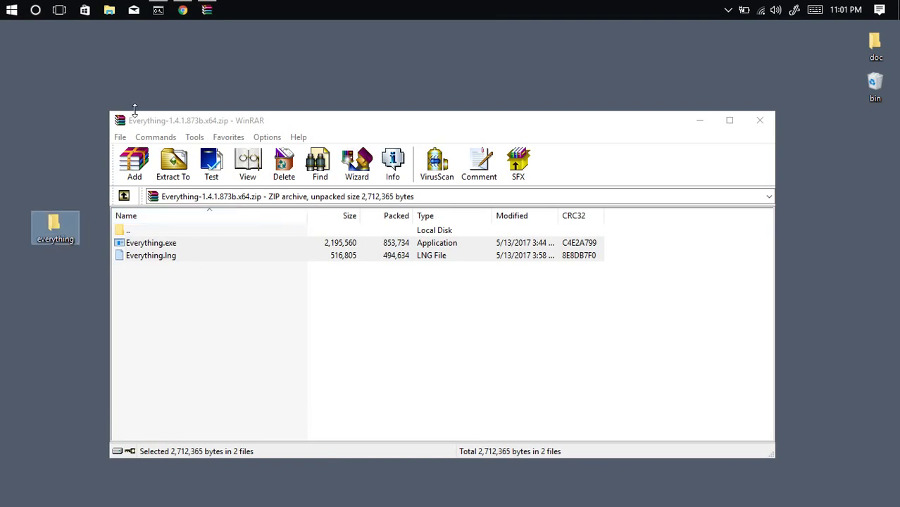
pyautogui.moveTo(137, 250); pyautogui.dragTo(65, 237)
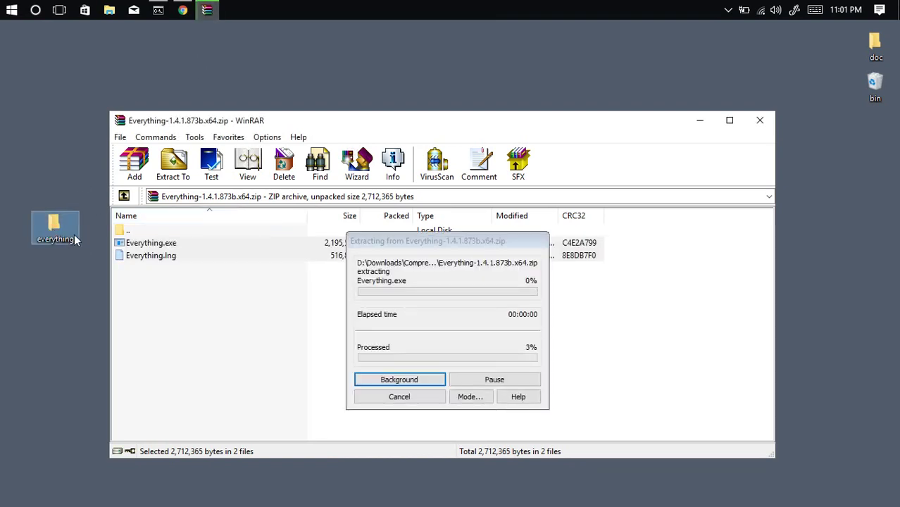
pyautogui.click(760, 120)
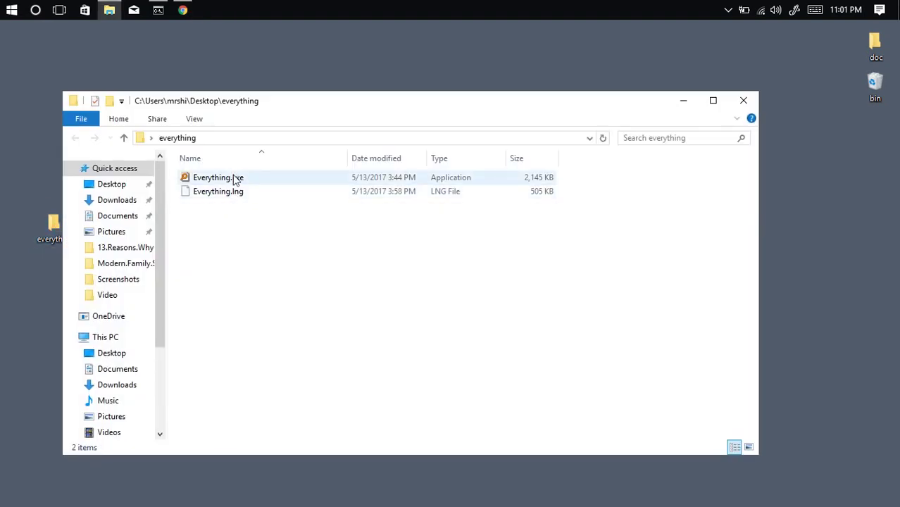
# - Launch Everything.exe from the extracted folder with the Run as administrator option and widen its window
pyautogui.doubleClick(233, 176)
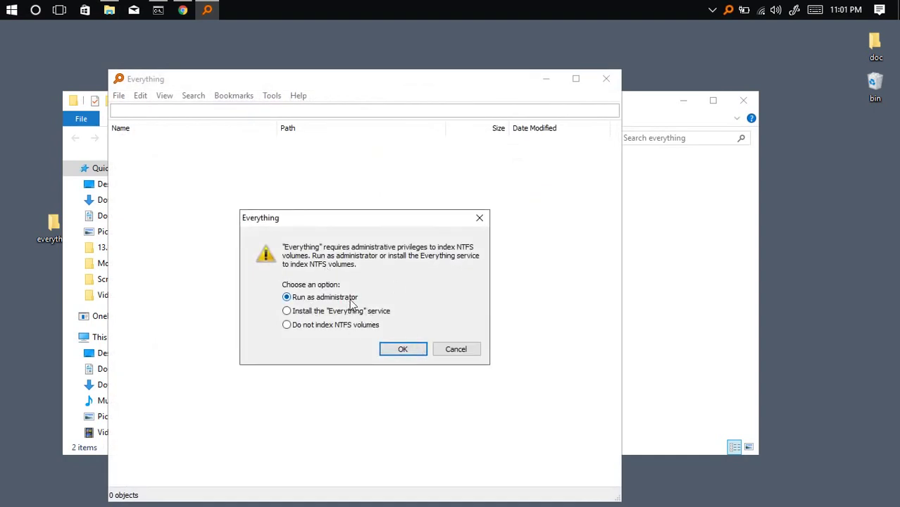
pyautogui.click(401, 351)
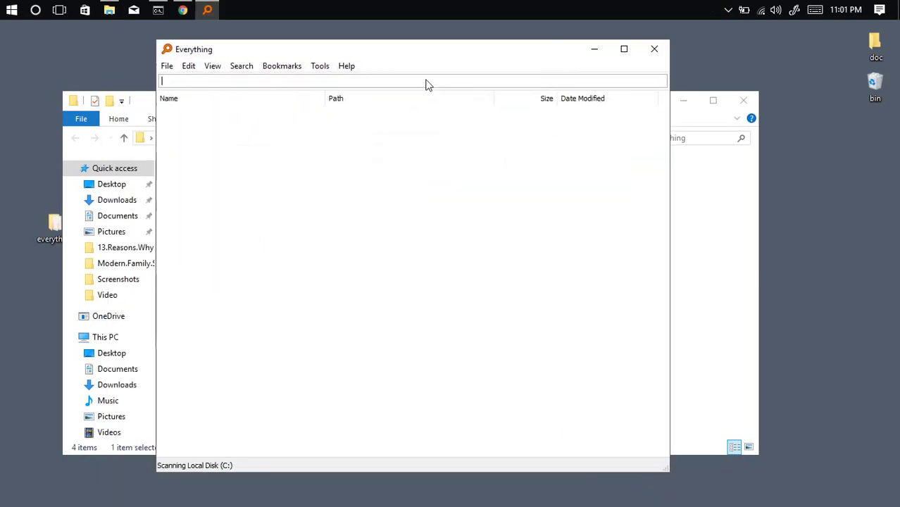
pyautogui.moveTo(669, 230); pyautogui.dragTo(783, 230)
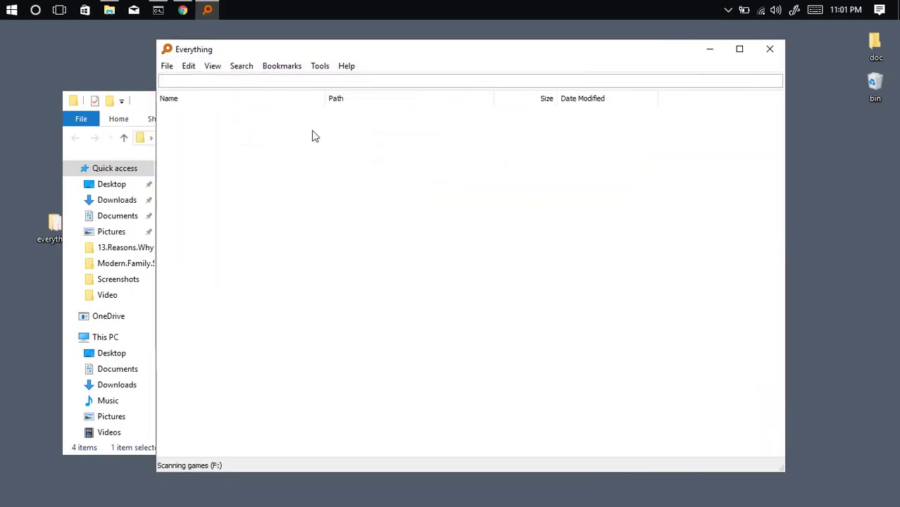
pyautogui.click(280, 65)
pyautogui.moveTo(167, 66)
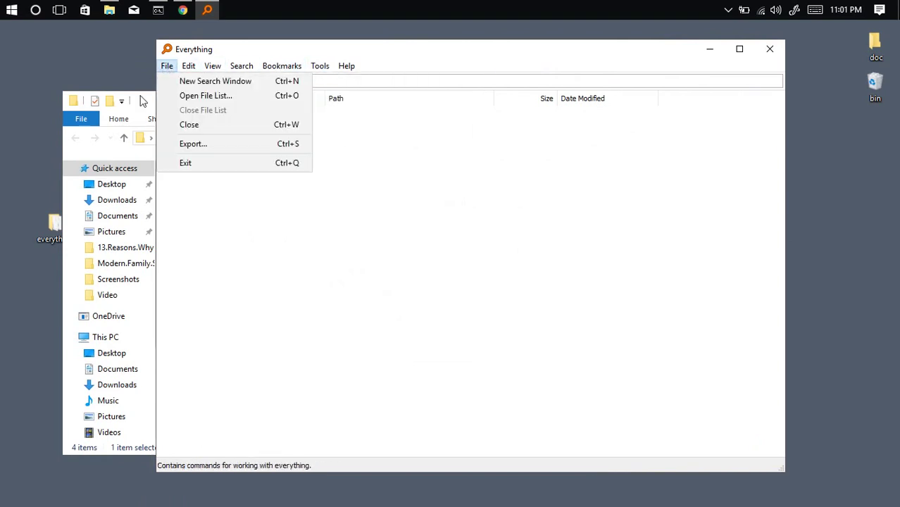
pyautogui.click(203, 462)
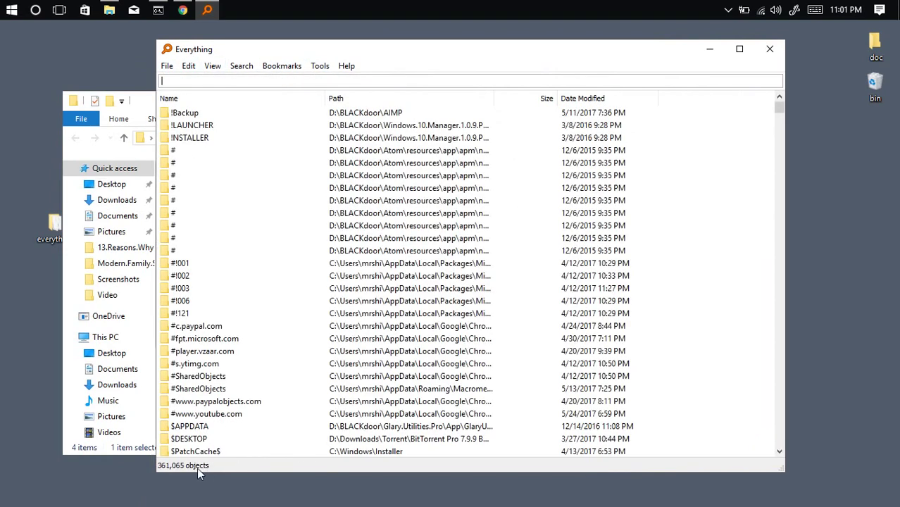
pyautogui.press('Tab')
pyautogui.click(212, 66)
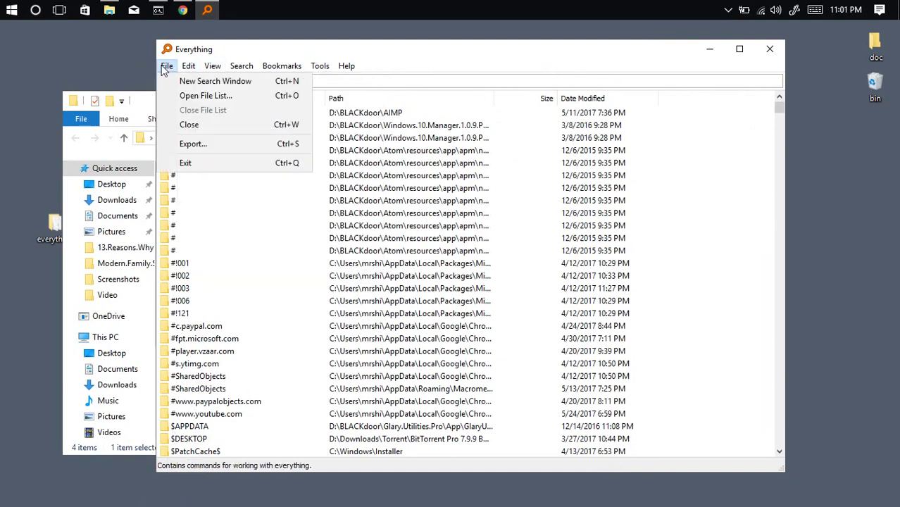
pyautogui.click(513, 176)
# - Search all indexed files and folders for "samsung"
pyautogui.click(231, 82)
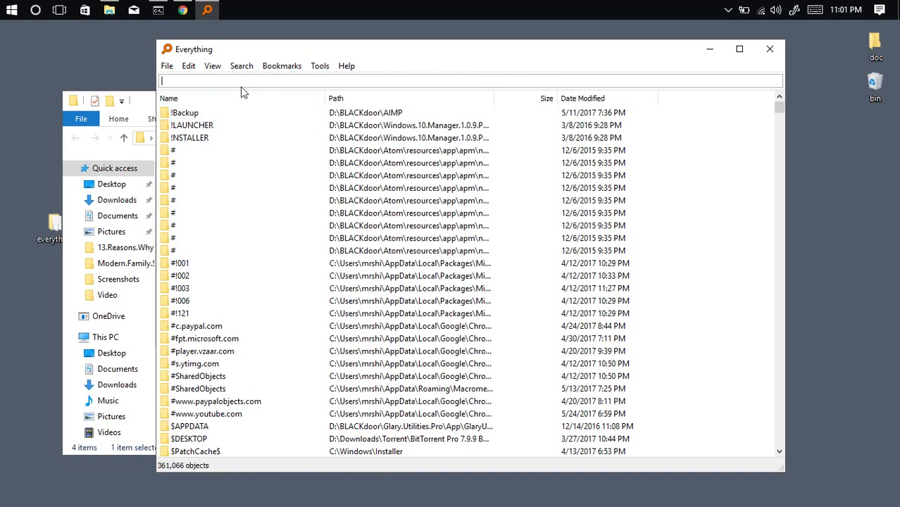
pyautogui.write('hi')
pyautogui.press('BackSpace')
pyautogui.press('BackSpace')
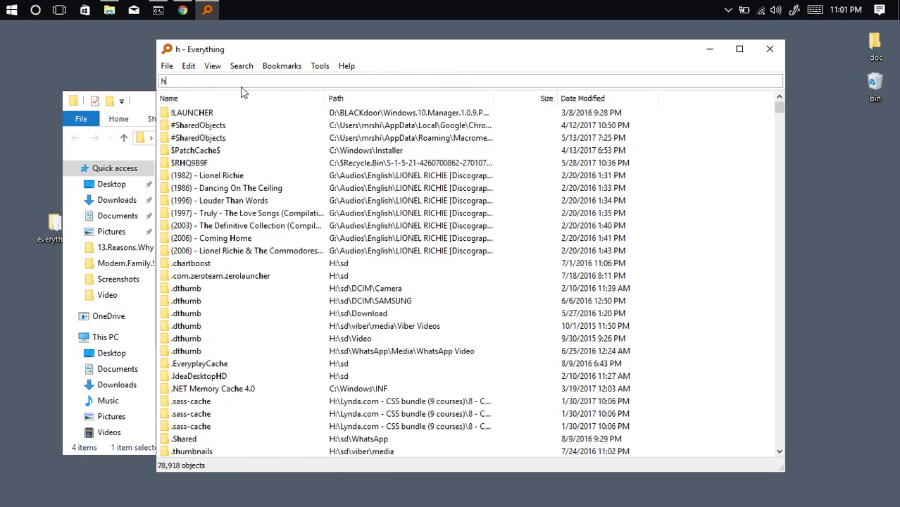
pyautogui.write('sams')
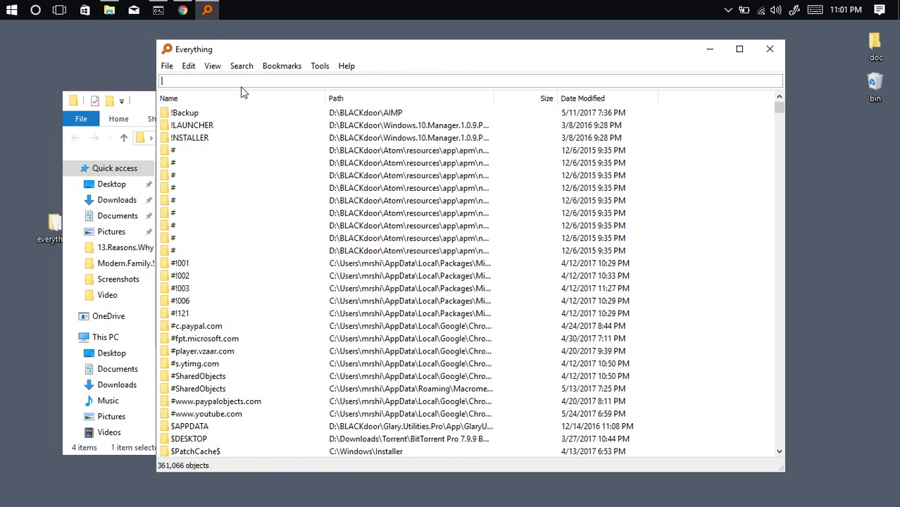
pyautogui.write('ung')
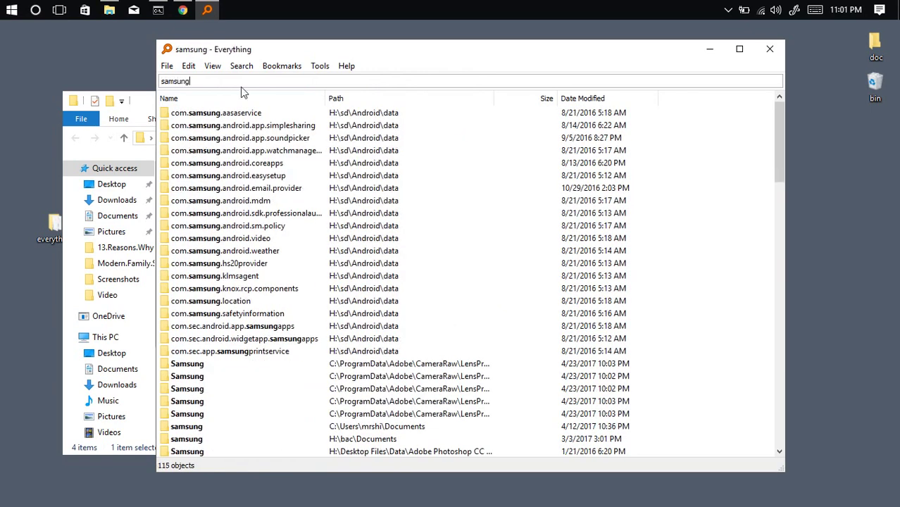
# - Replace the search text with "windows *.iso" to look for Windows disc images
pyautogui.press('BackSpace')
pyautogui.press('BackSpace')
pyautogui.press('BackSpace')
pyautogui.press('BackSpace')
pyautogui.press('BackSpace')
pyautogui.press('BackSpace')
pyautogui.press('BackSpace')
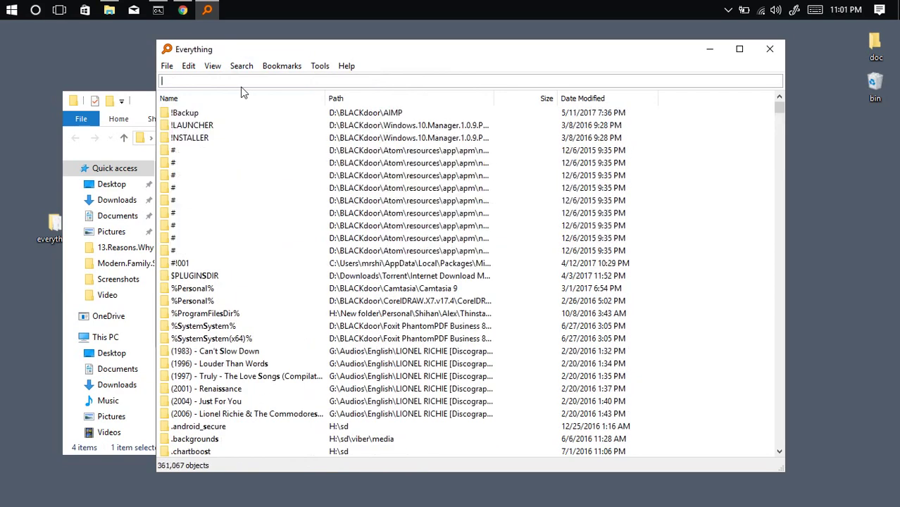
pyautogui.write('w')
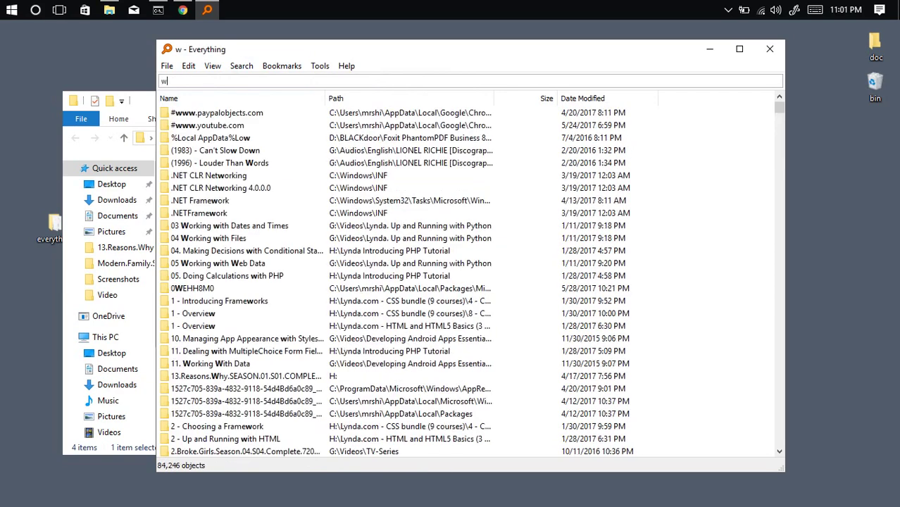
pyautogui.write('indow')
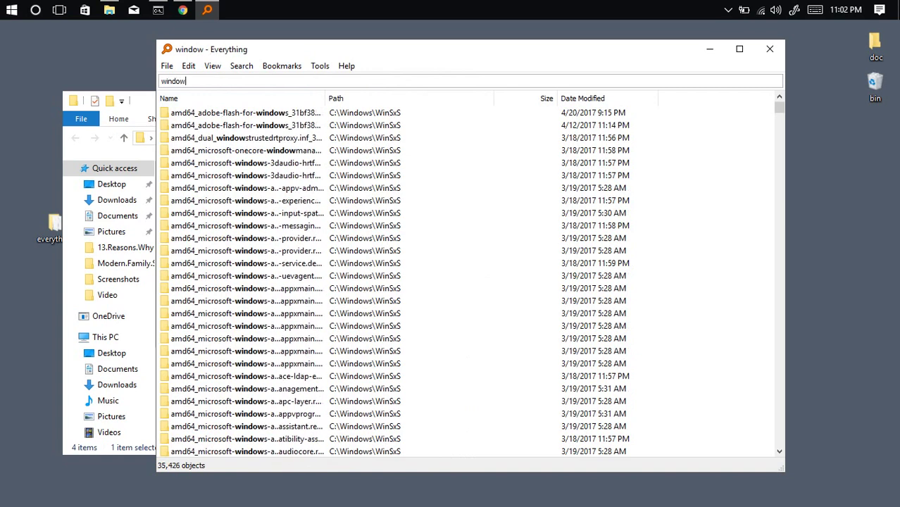
pyautogui.write('s *.')
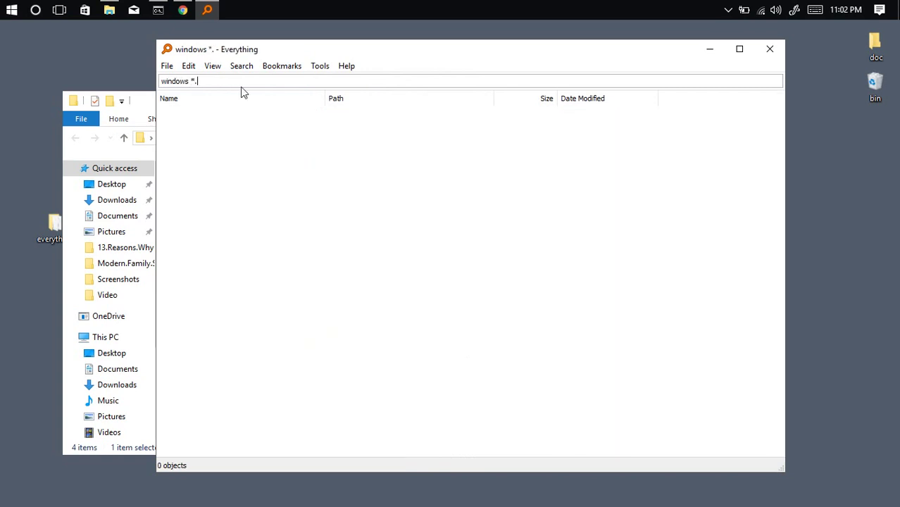
pyautogui.write('iso')
# - Search for all ISO files with "*.iso" and narrow the search by adding "ubun"
pyautogui.press('BackSpace')
pyautogui.press('BackSpace')
pyautogui.press('BackSpace')
pyautogui.press('BackSpace')
pyautogui.press('BackSpace')
pyautogui.press('BackSpace')
pyautogui.press('BackSpace')
pyautogui.press('BackSpace')
pyautogui.press('BackSpace')
pyautogui.press('BackSpace')
pyautogui.press('BackSpace')
pyautogui.press('BackSpace')
pyautogui.press('BackSpace')
pyautogui.write('*')
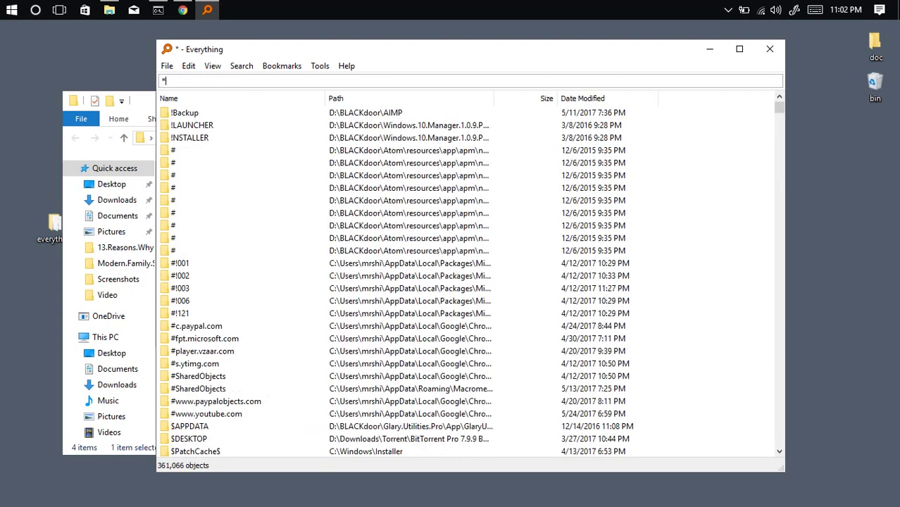
pyautogui.write('.iso')
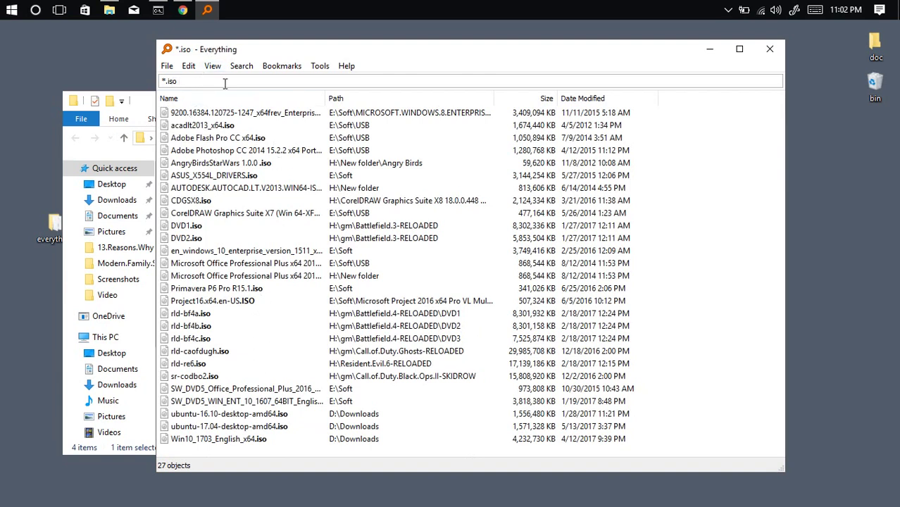
pyautogui.write('ubun')
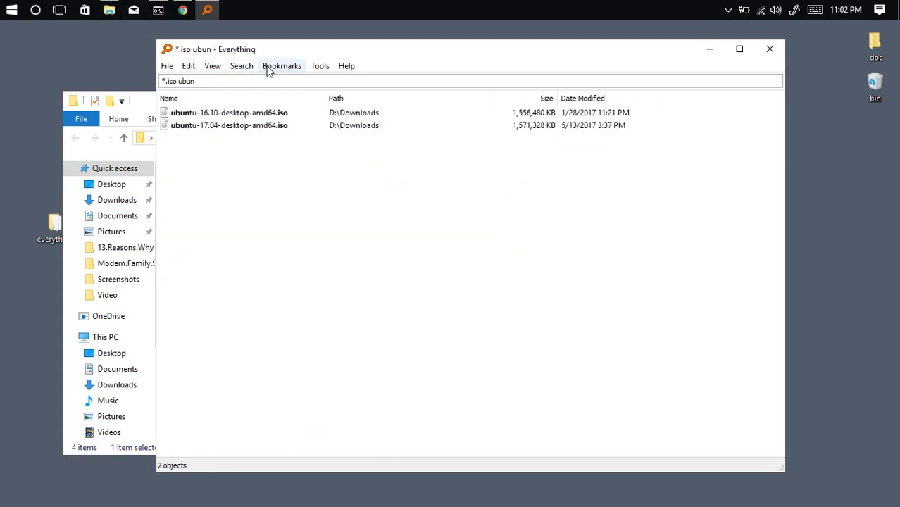
# - Enable "Show Search Everything folder context menu item" in the general options of Everything and apply the change
pyautogui.click(326, 67)
pyautogui.click(360, 130)
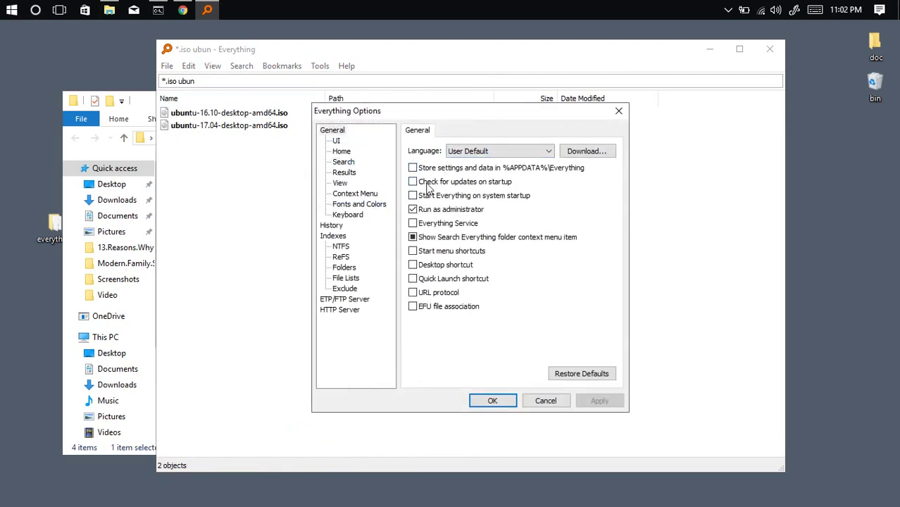
pyautogui.click(414, 238)
pyautogui.click(603, 401)
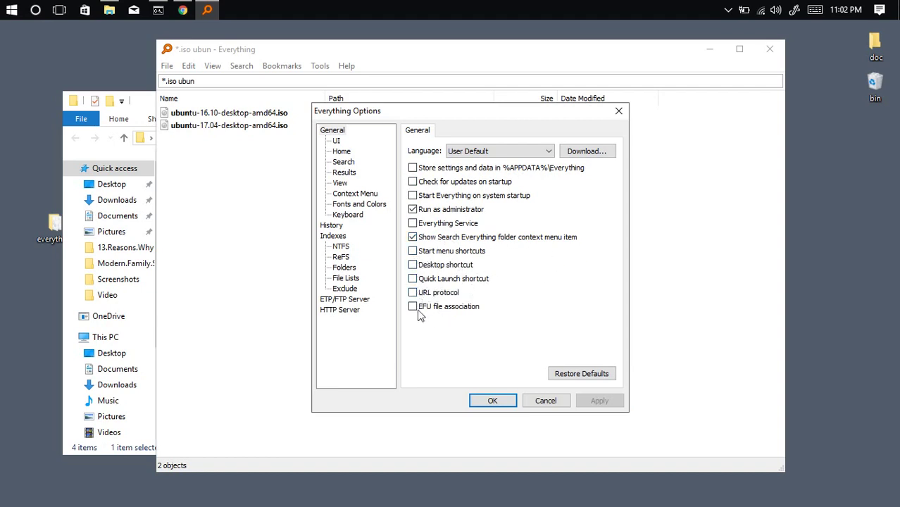
# - Enable "Open path with double click in path column" in the results options and "Show row mouseover" in the view options
pyautogui.click(336, 140)
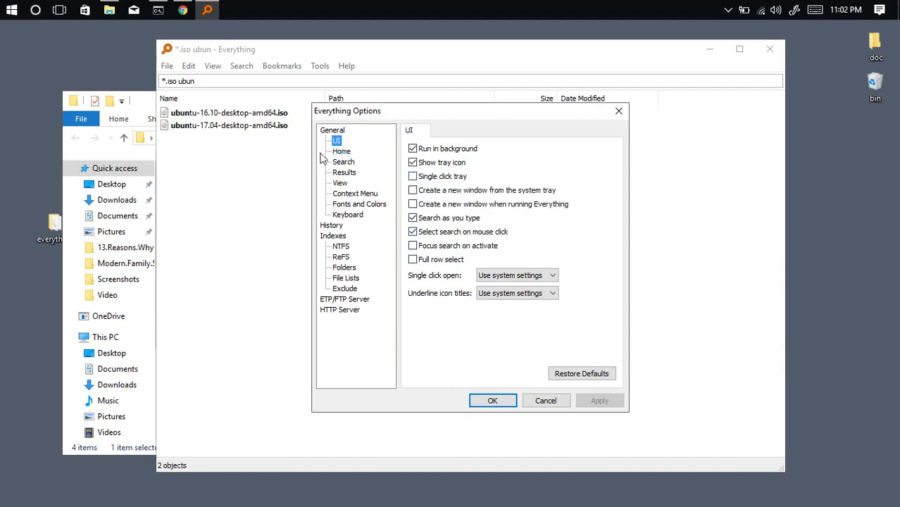
pyautogui.click(341, 153)
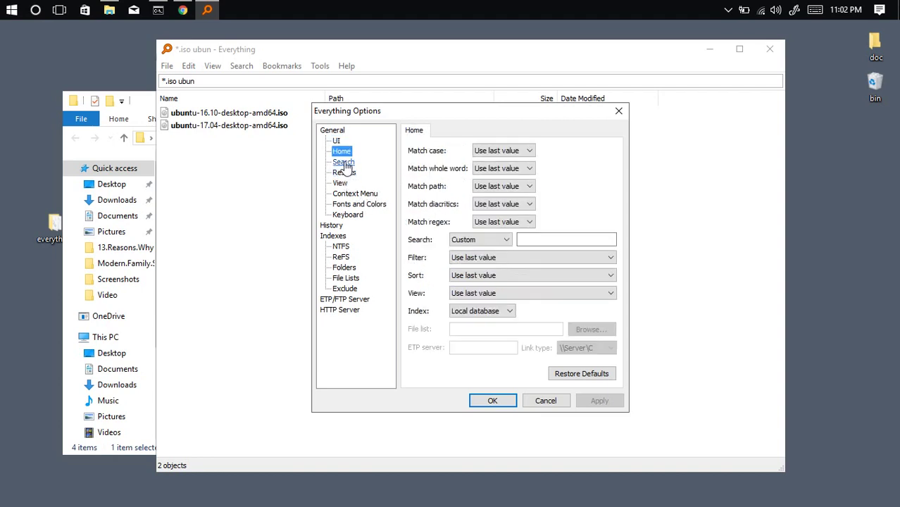
pyautogui.click(343, 162)
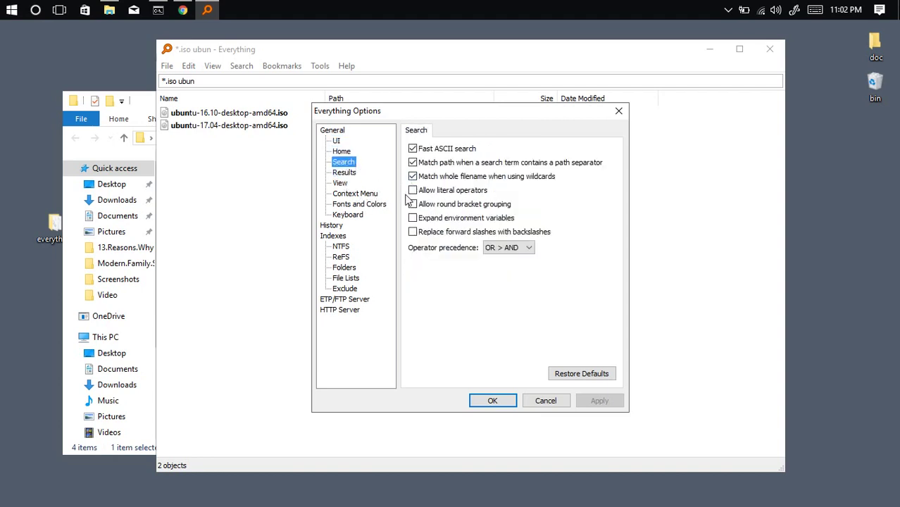
pyautogui.click(344, 173)
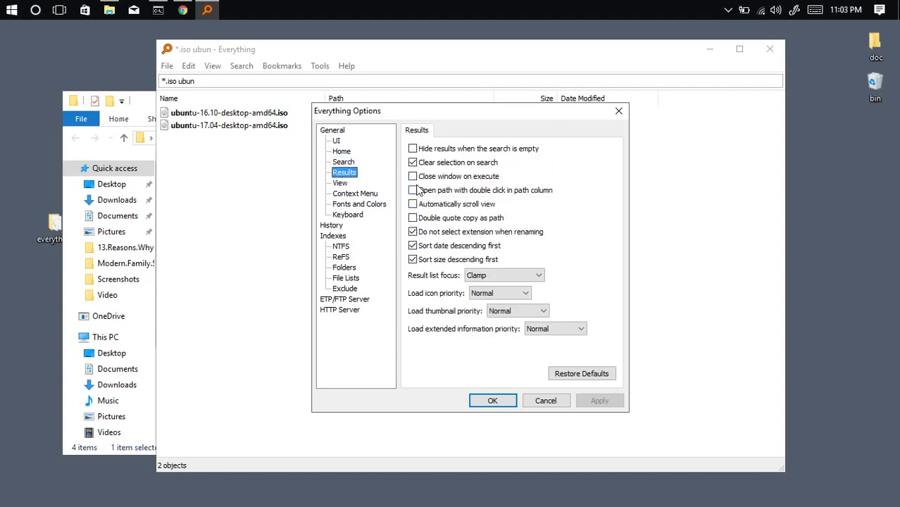
pyautogui.click(413, 196)
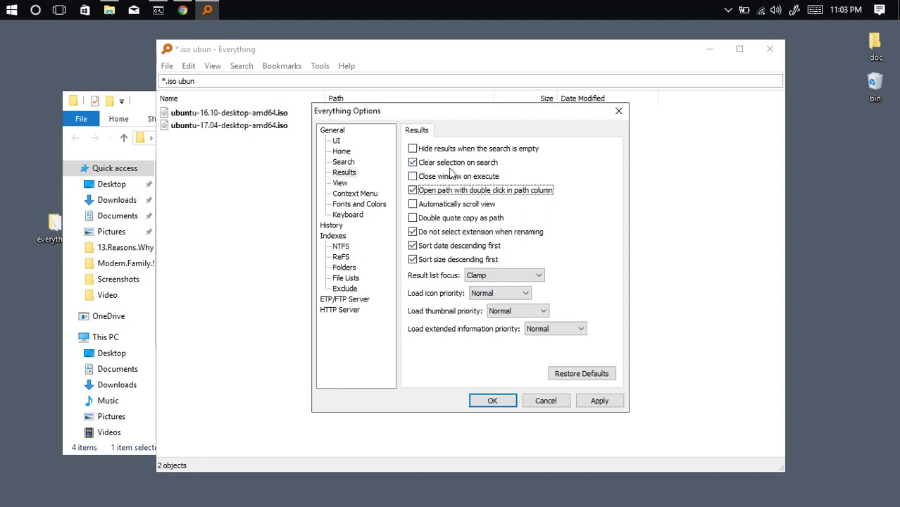
pyautogui.click(339, 183)
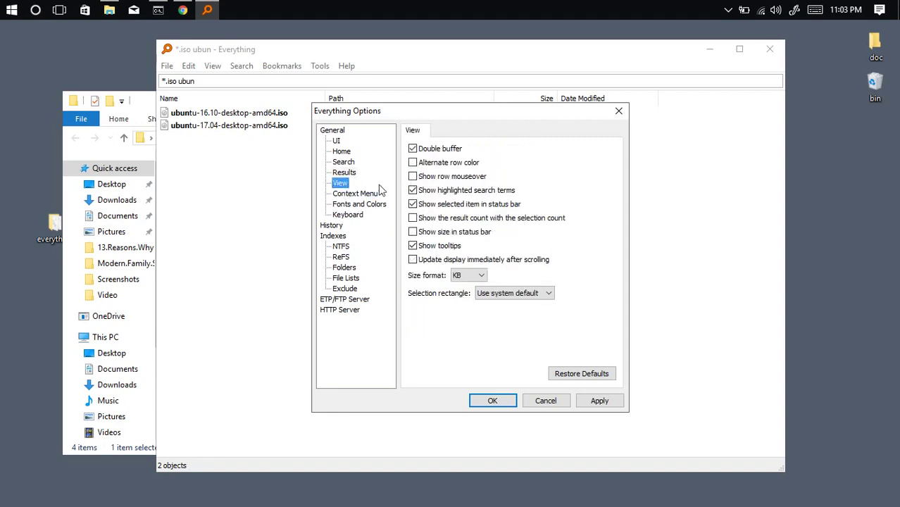
pyautogui.click(414, 177)
# - Review the context menu, fonts and colors, keyboard, history and index option pages, and save the changed options
pyautogui.click(354, 193)
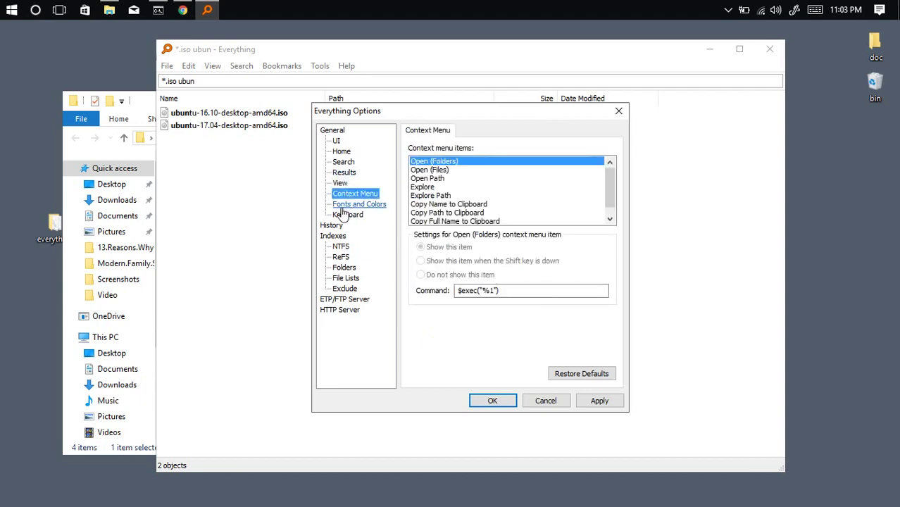
pyautogui.click(383, 206)
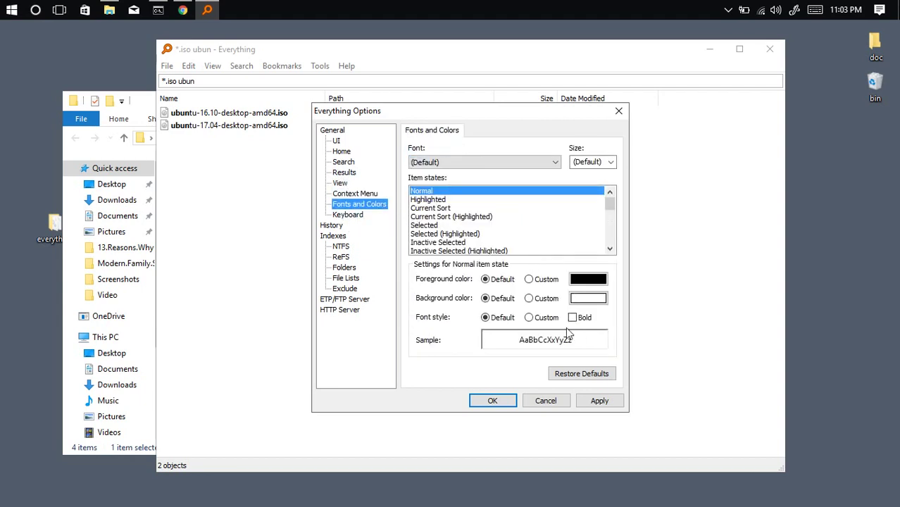
pyautogui.click(348, 215)
pyautogui.click(339, 227)
pyautogui.click(356, 240)
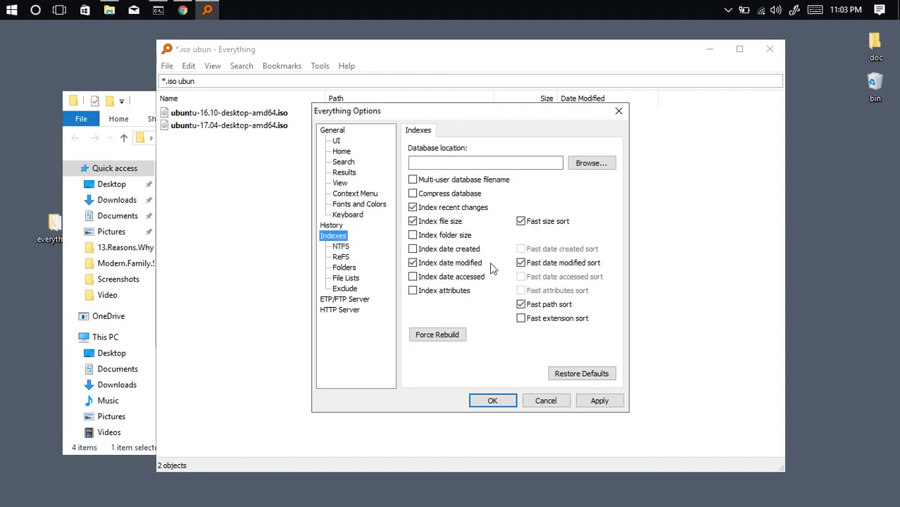
pyautogui.click(339, 256)
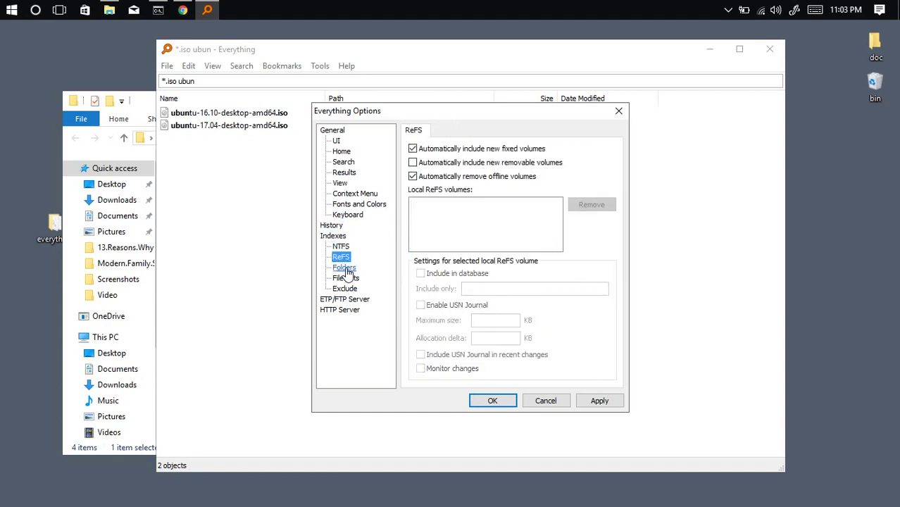
pyautogui.click(342, 268)
pyautogui.click(344, 278)
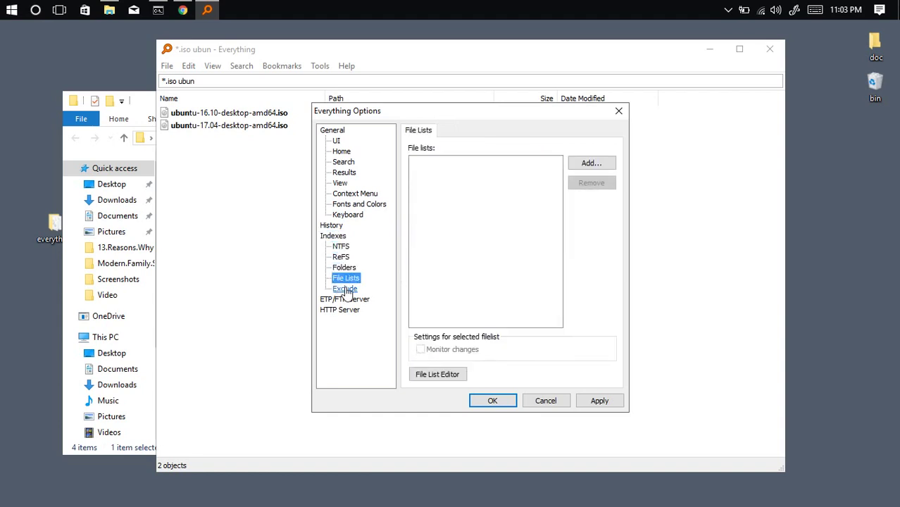
pyautogui.click(345, 289)
pyautogui.click(502, 402)
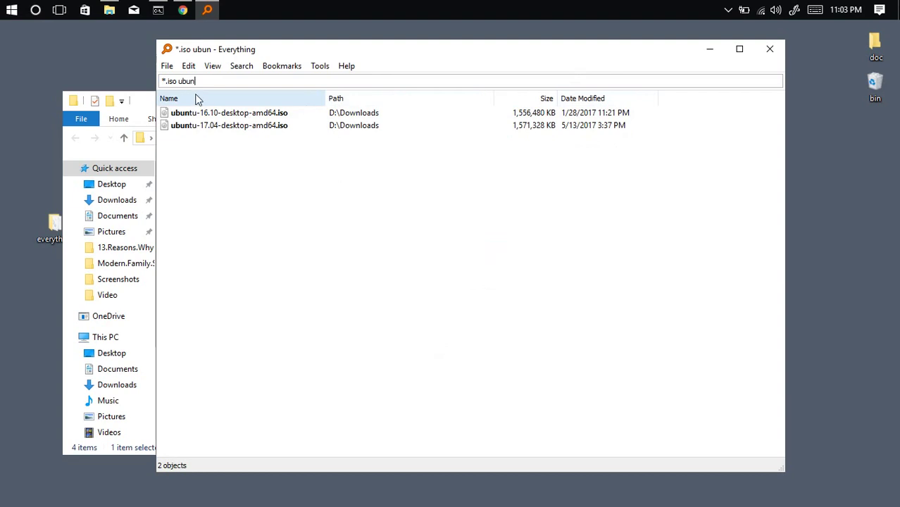
# - Show the filter bar and list all compressed files by choosing the Compressed filter and clearing the search text
pyautogui.click(214, 67)
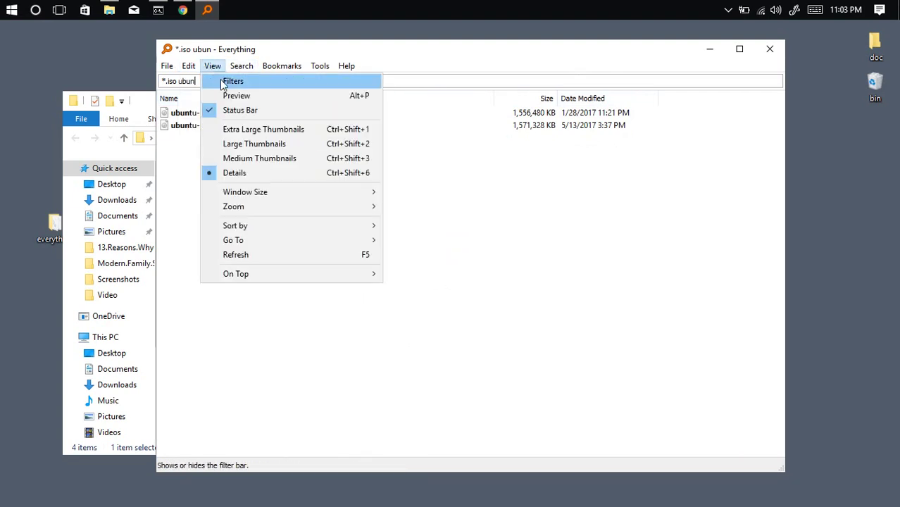
pyautogui.click(224, 82)
pyautogui.click(743, 81)
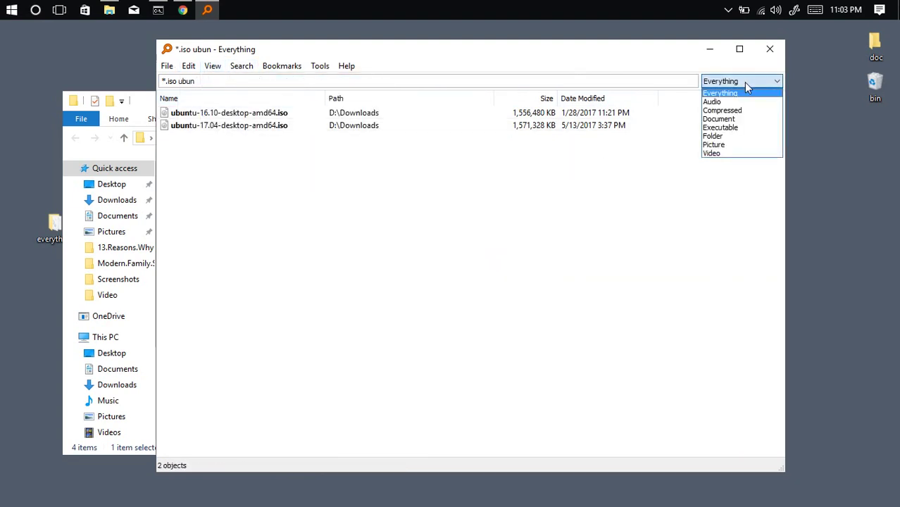
pyautogui.click(723, 110)
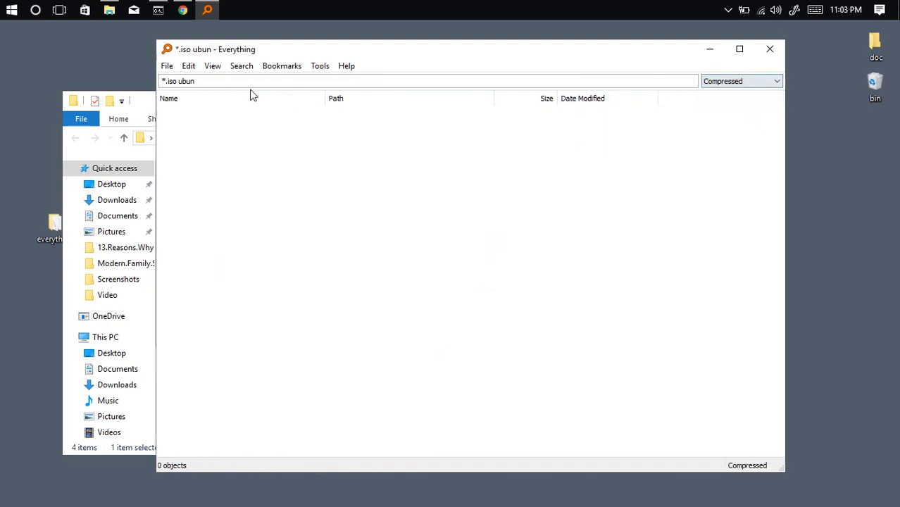
pyautogui.hotkey('ctrl', 'a')
pyautogui.press('BackSpace')
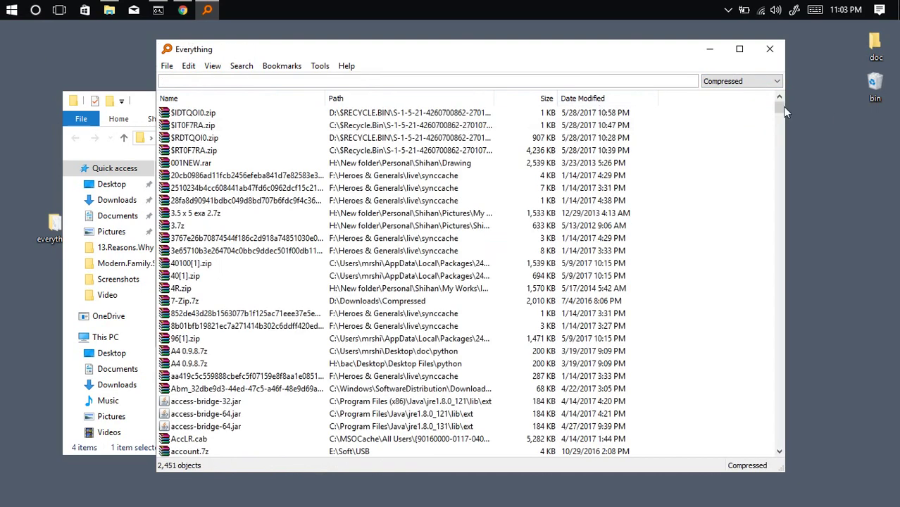
# - Filter the file list by Document, Executable, Folder, Video and Picture in turn to examine each file type
pyautogui.click(725, 82)
pyautogui.click(732, 118)
pyautogui.click(735, 81)
pyautogui.click(728, 126)
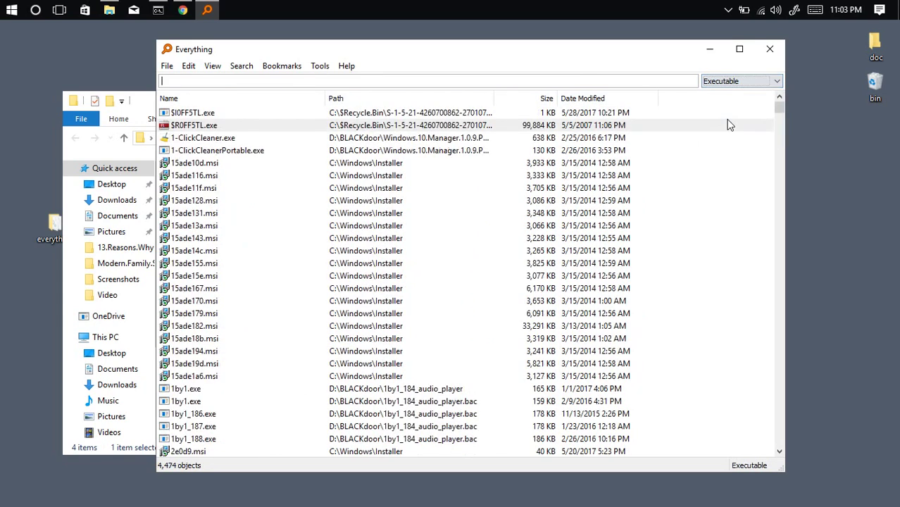
pyautogui.click(752, 82)
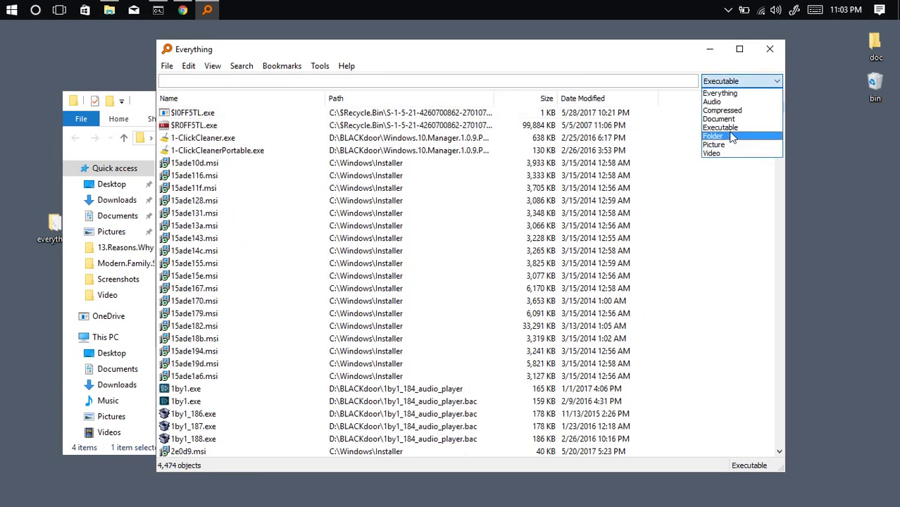
pyautogui.click(732, 137)
pyautogui.click(742, 82)
pyautogui.click(713, 153)
pyautogui.click(734, 83)
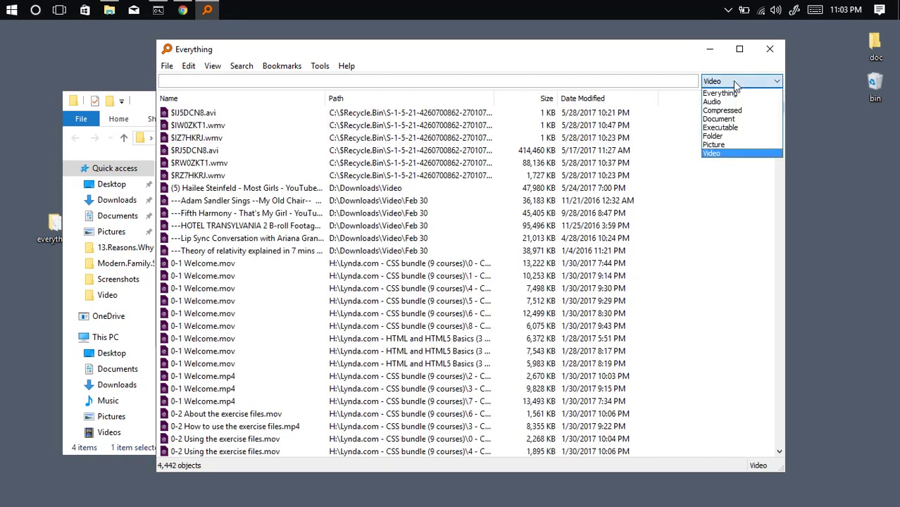
pyautogui.click(714, 144)
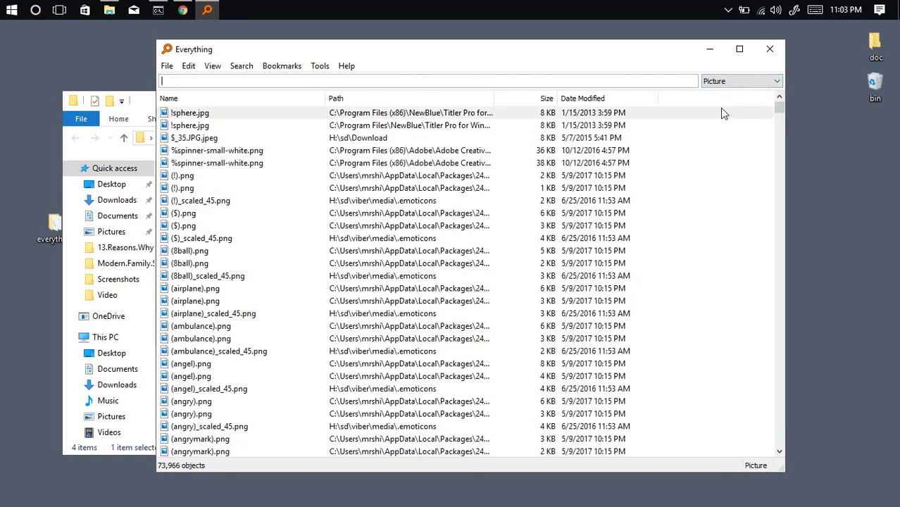
# - Reset the filter to Everything and search all indexed files for "ubun"
pyautogui.click(742, 80)
pyautogui.click(714, 92)
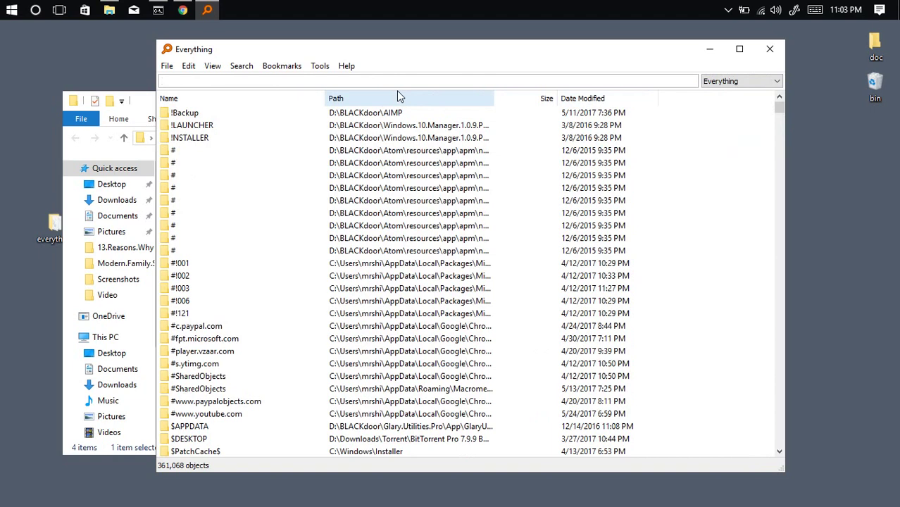
pyautogui.write('ubun')
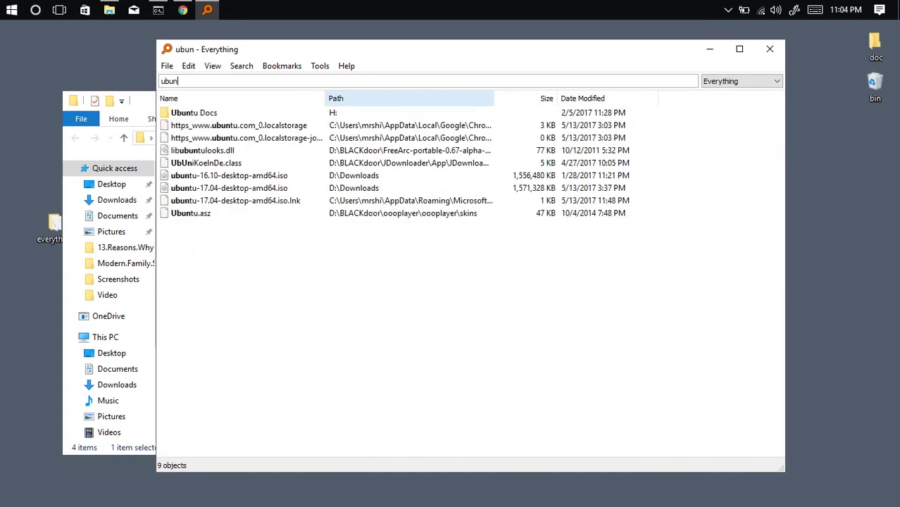
# - Open the containing folder of ubuntu-17.04-desktop-amd64.iso from its path entry, and close that folder window
pyautogui.click(368, 188)
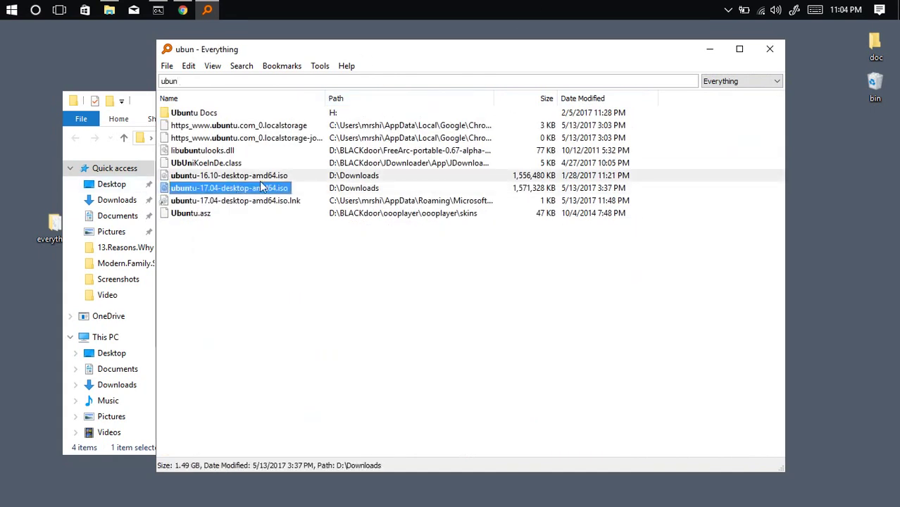
pyautogui.doubleClick(368, 188)
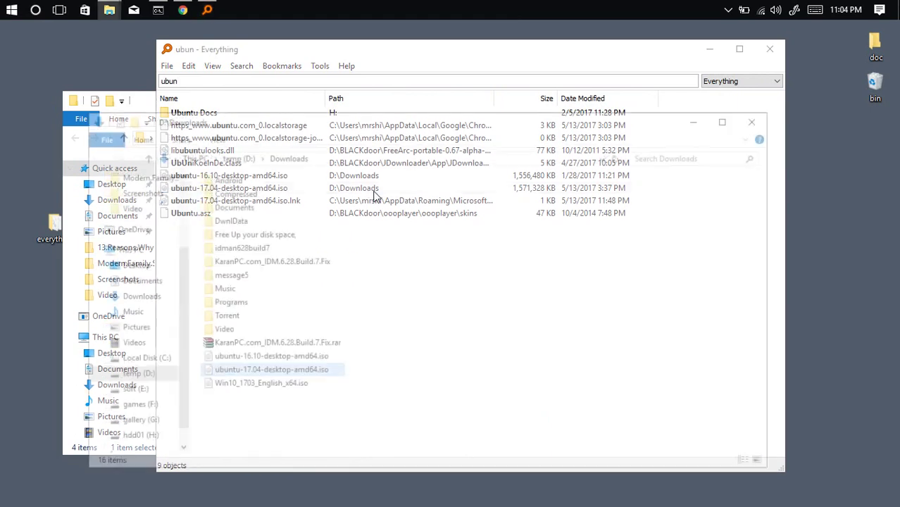
pyautogui.click(766, 121)
# - Replace the "ubun" search with "windows *.iso"
pyautogui.moveTo(182, 81); pyautogui.dragTo(150, 82)
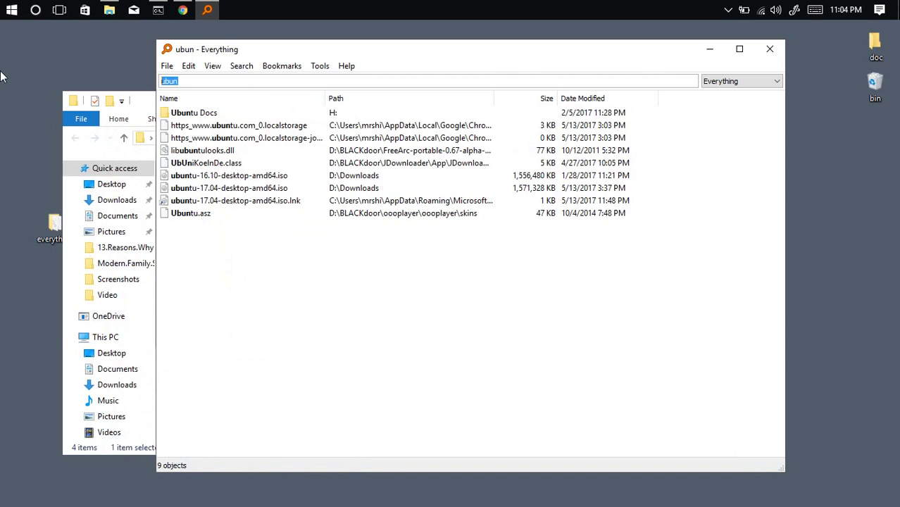
pyautogui.write('windows')
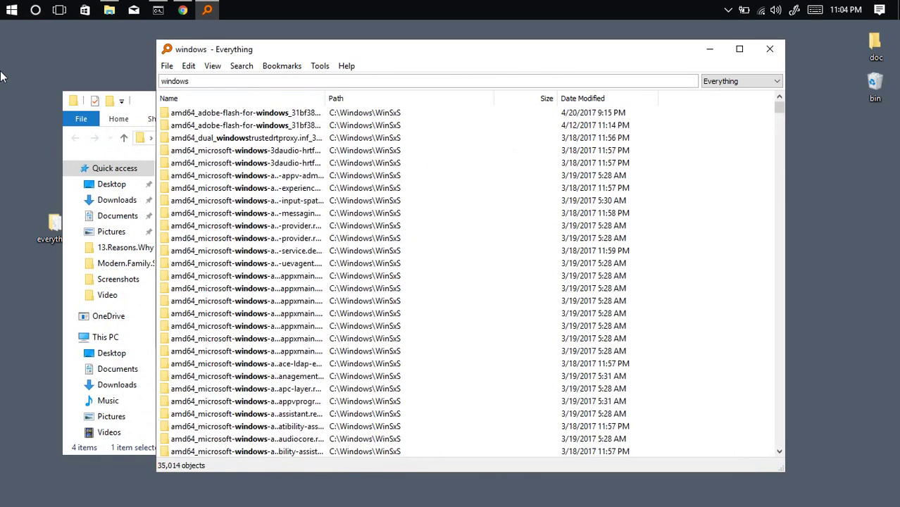
pyautogui.write(' *.iso')
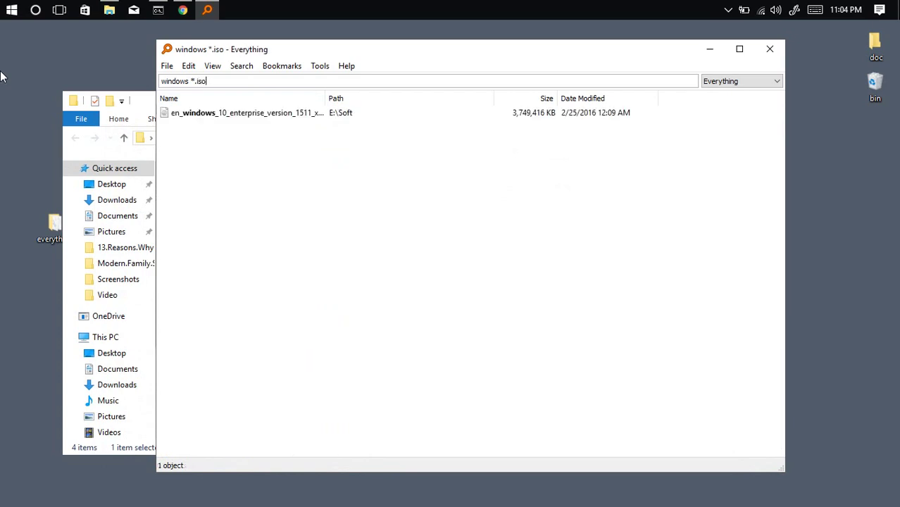
# - Sort the results by path, open the E:\Soft folder containing the Windows 10 Enterprise ISO, and close all open windows
pyautogui.click(352, 99)
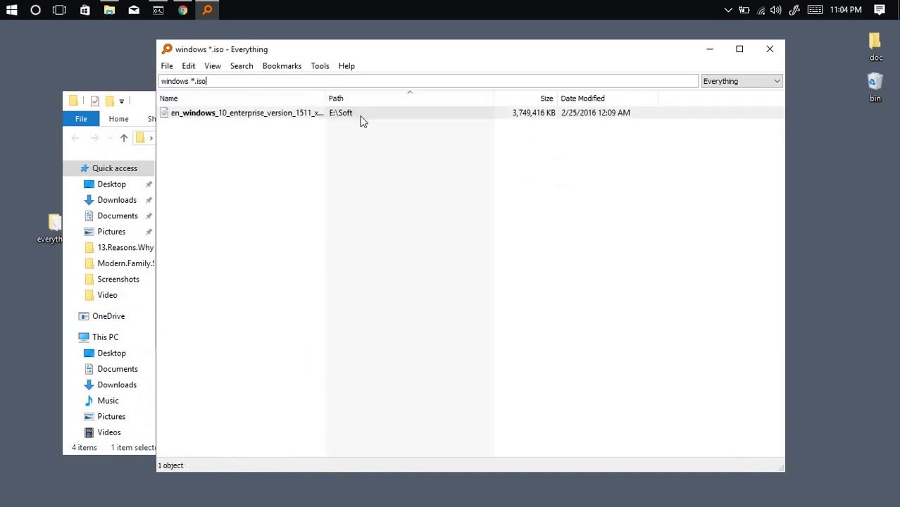
pyautogui.doubleClick(362, 118)
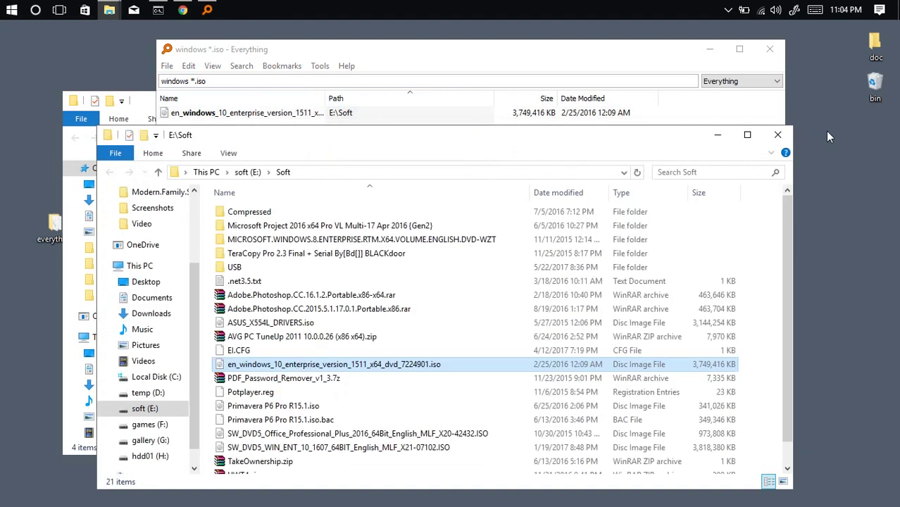
pyautogui.click(770, 48)
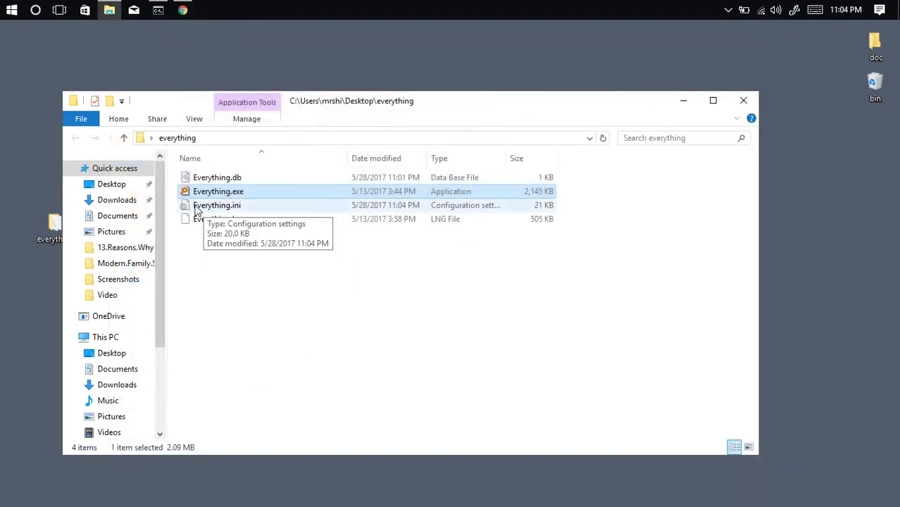
pyautogui.click(736, 103)
# - Start an Everything search limited to the Desktop folder from the desktop's context menu, and close the search window
pyautogui.rightClick(418, 168)
pyautogui.click(456, 275)
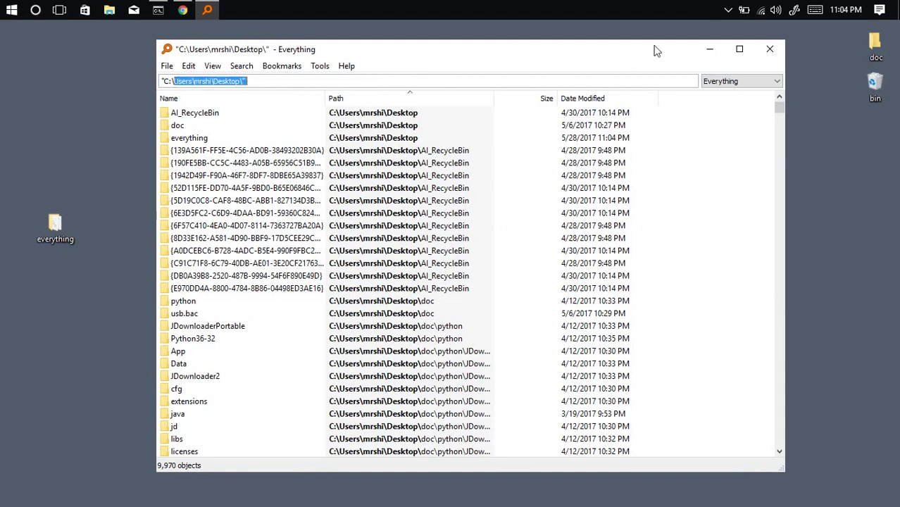
pyautogui.click(770, 50)
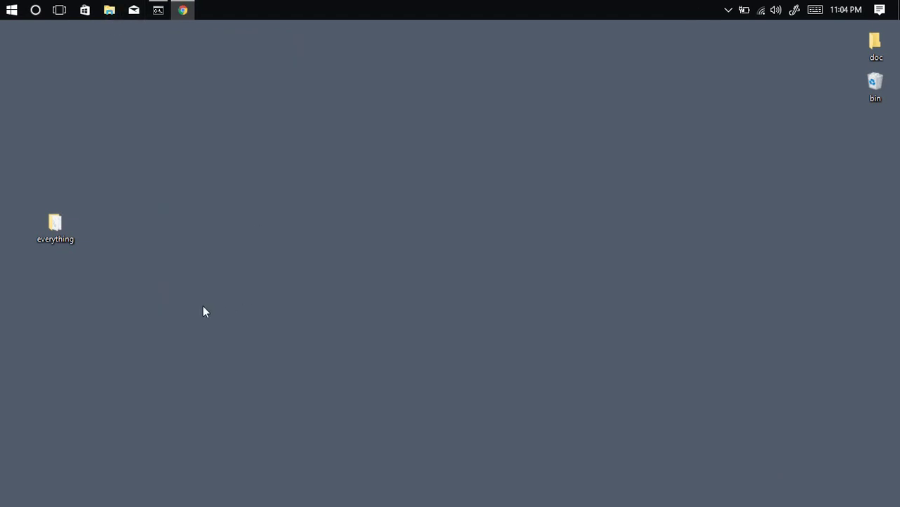
# - Open a File Explorer window and start an Everything search limited to the hdd01 (H:) drive
pyautogui.press('super+e')
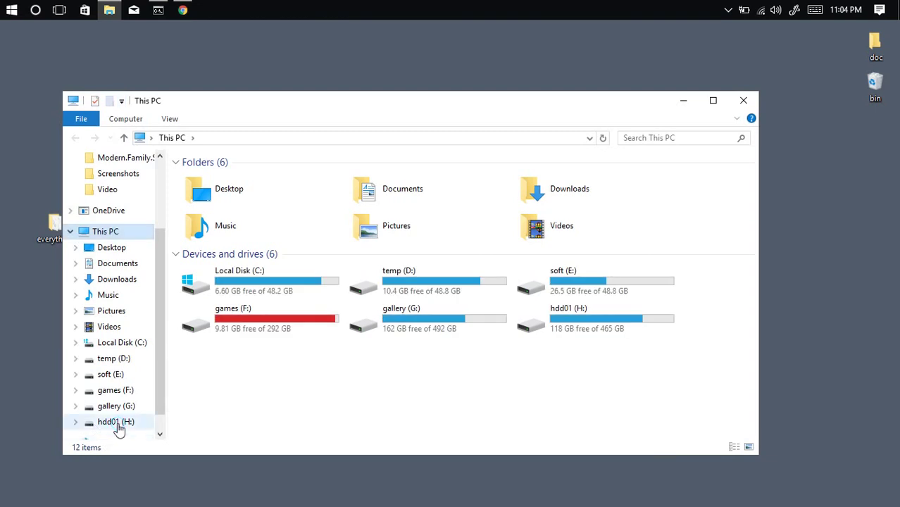
pyautogui.rightClick(117, 423)
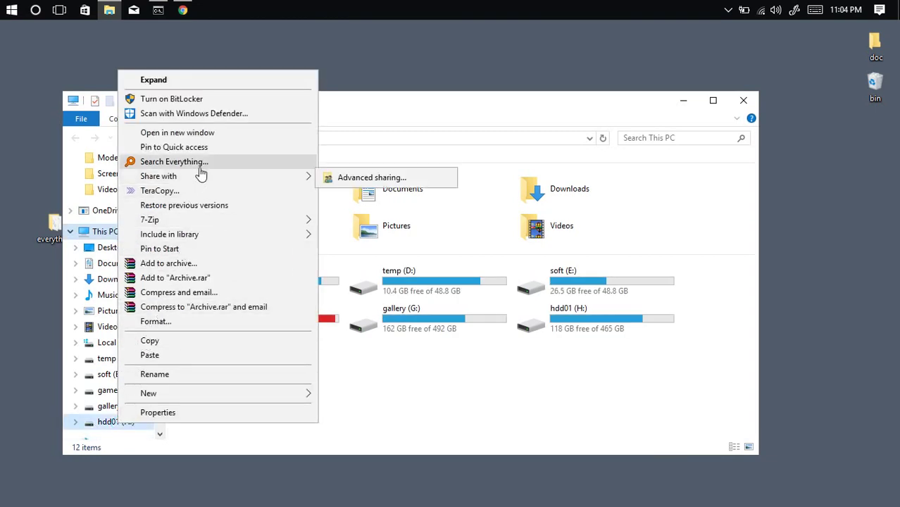
pyautogui.click(201, 162)
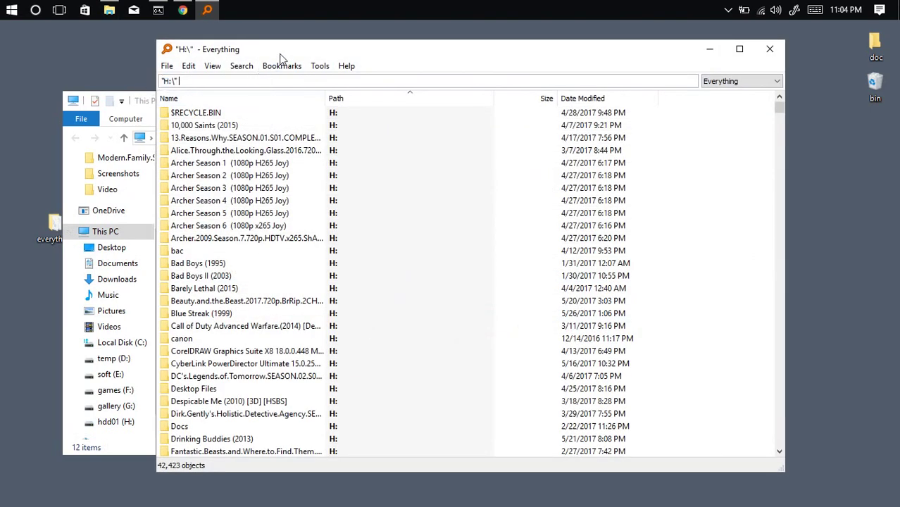
# - Filter the H: drive results by Folder, Video and finally Document, and close the search and File Explorer windows
pyautogui.moveTo(346, 45); pyautogui.dragTo(419, 40)
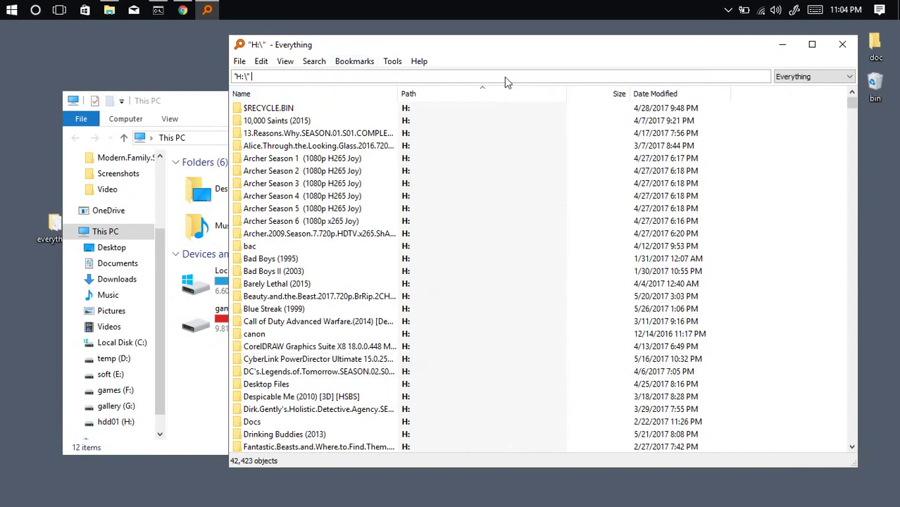
pyautogui.click(787, 79)
pyautogui.click(785, 131)
pyautogui.click(789, 78)
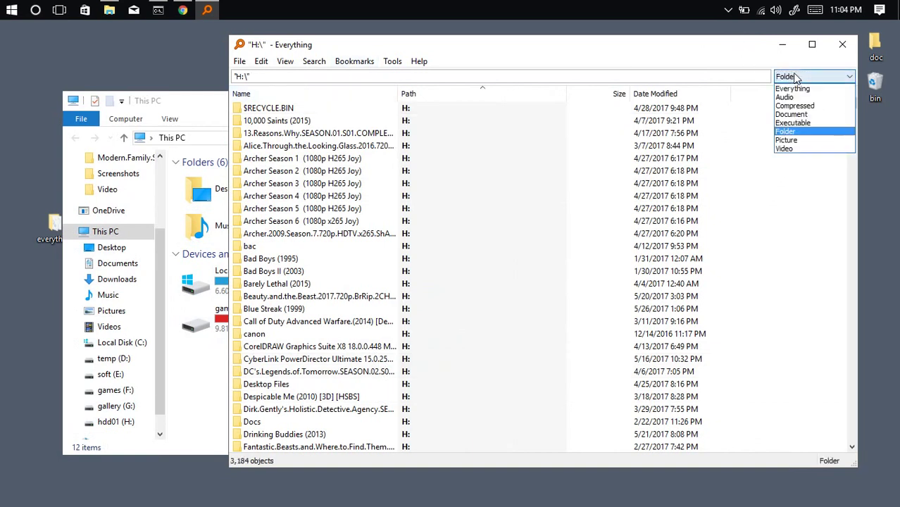
pyautogui.click(787, 149)
pyautogui.click(803, 76)
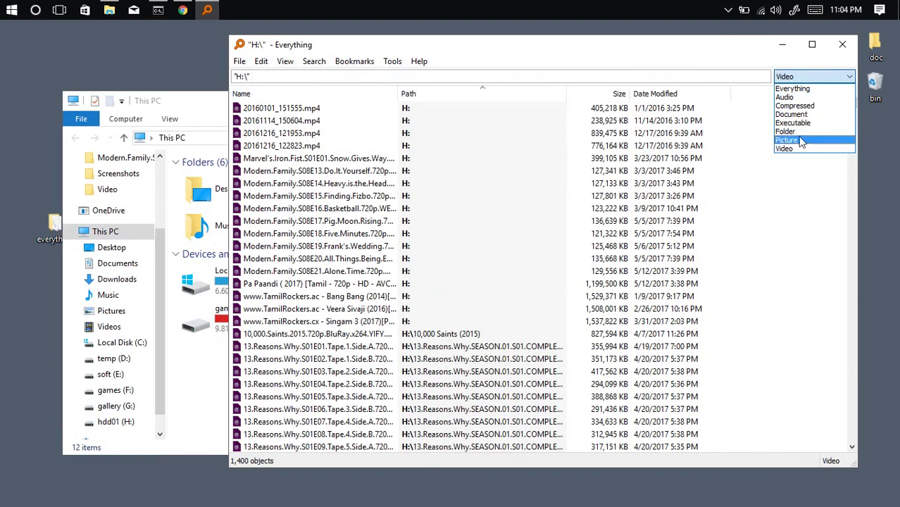
pyautogui.click(790, 115)
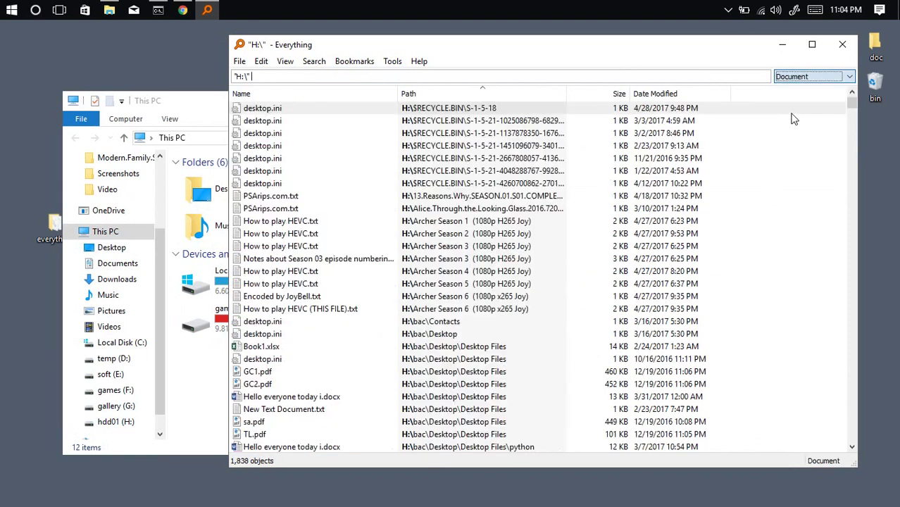
pyautogui.click(844, 46)
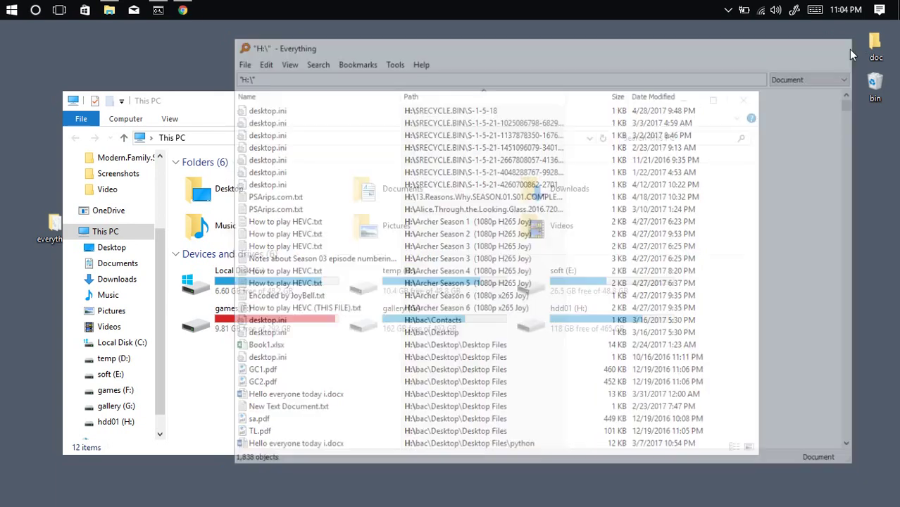
pyautogui.click(740, 99)
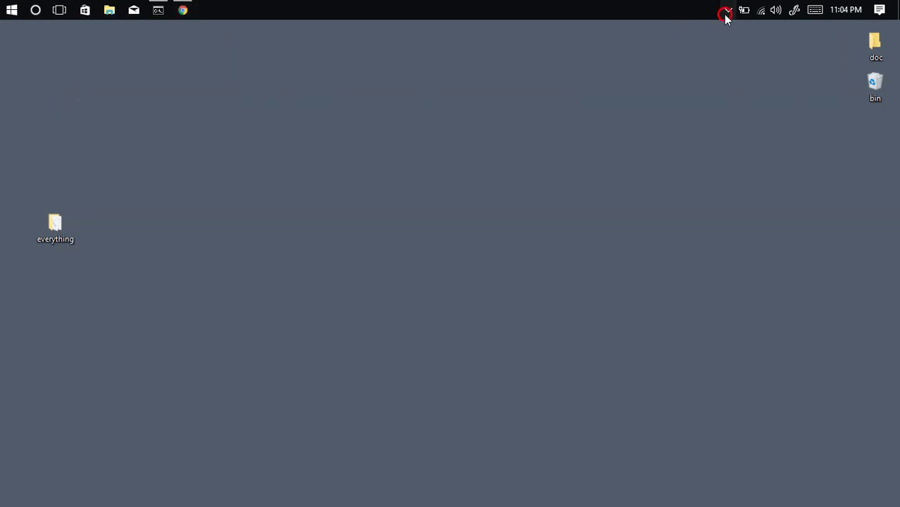
# - Reopen the search window from the Everything tray icon and set its filter back to Everything
pyautogui.click(726, 13)
pyautogui.click(740, 63)
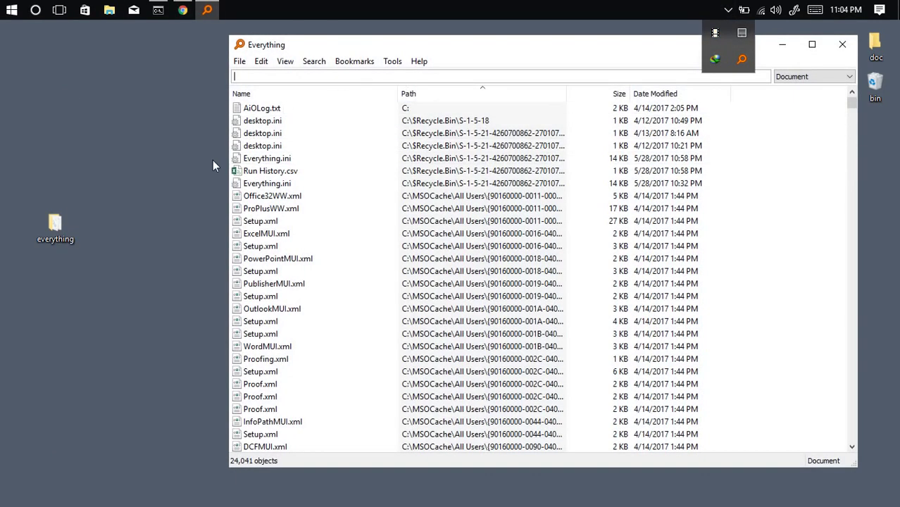
pyautogui.click(726, 13)
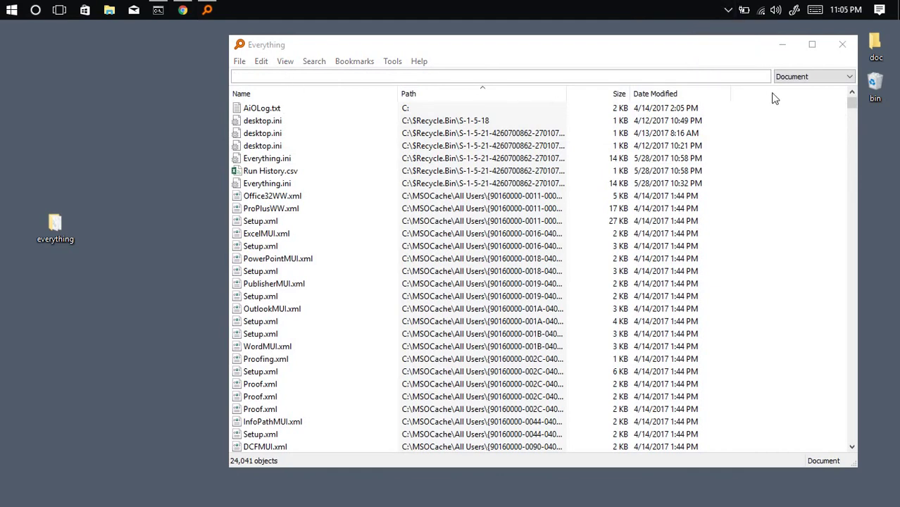
pyautogui.click(809, 76)
pyautogui.click(792, 87)
# - Reposition the search window on the desktop and resize it to be wider and shorter
pyautogui.moveTo(445, 52); pyautogui.dragTo(373, 62)
pyautogui.moveTo(751, 121); pyautogui.dragTo(763, 30)
pyautogui.moveTo(651, 58); pyautogui.dragTo(713, 68)
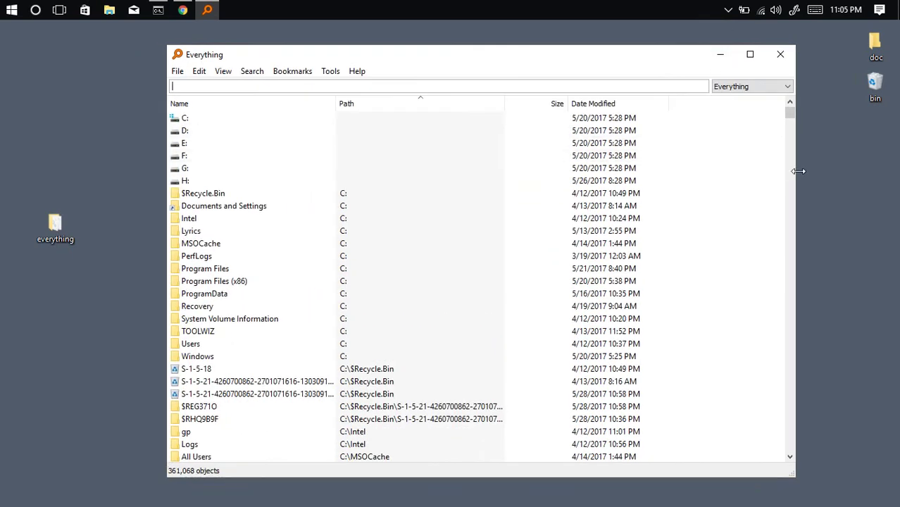
pyautogui.moveTo(798, 171); pyautogui.dragTo(828, 175)
pyautogui.moveTo(466, 477); pyautogui.dragTo(466, 351)
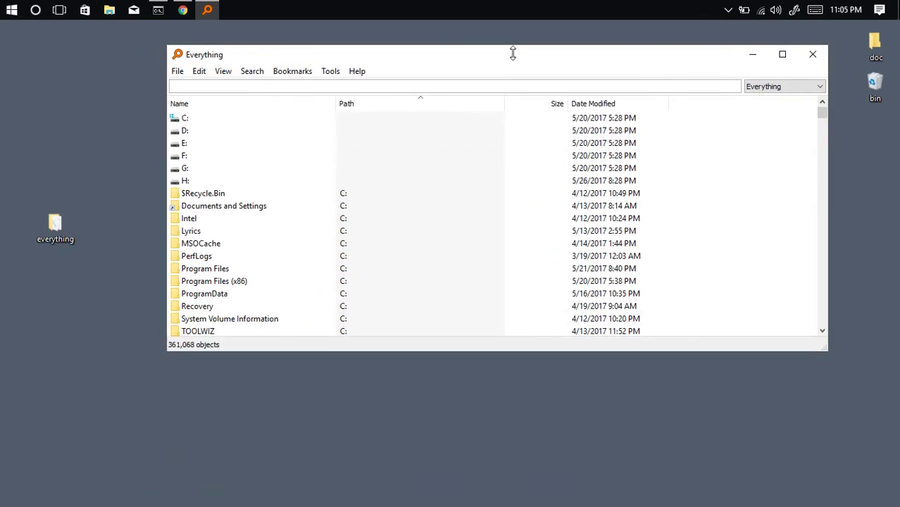
# - Show the About Everything information with the program's version
pyautogui.click(330, 71)
pyautogui.moveTo(357, 71)
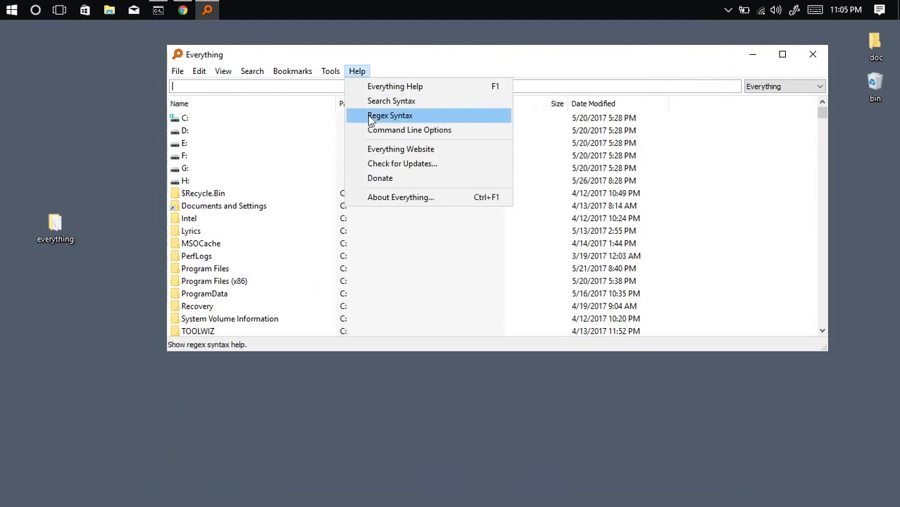
pyautogui.click(399, 197)
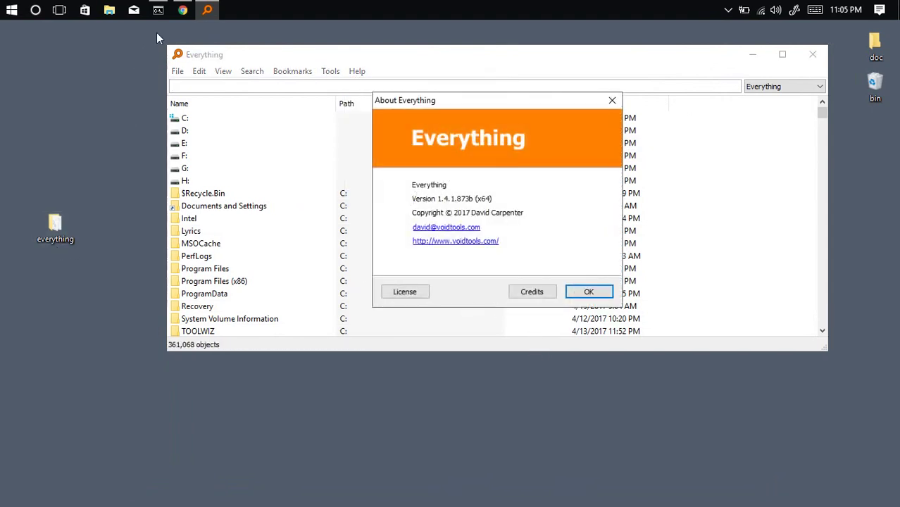
# - Switch to the Command Prompt, write "Thanks for watching," at its prompt, and minimise it
pyautogui.click(158, 10)
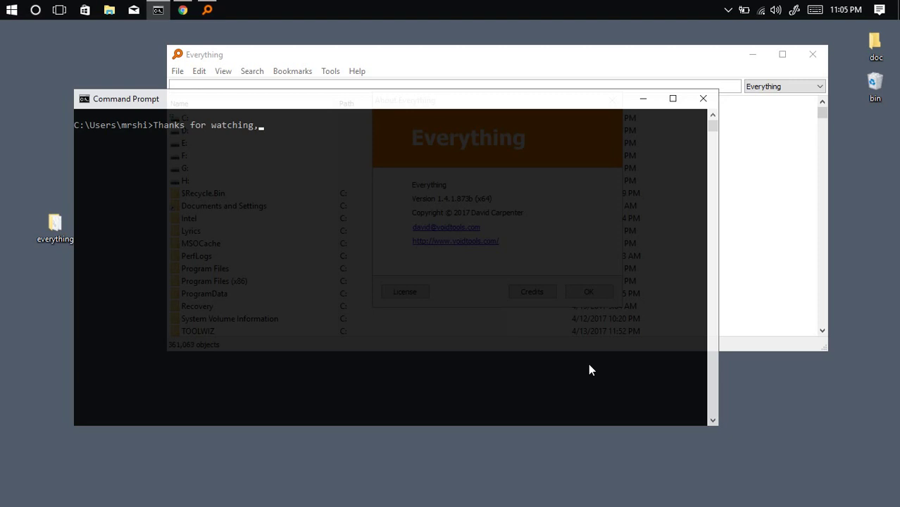
pyautogui.click(644, 99)
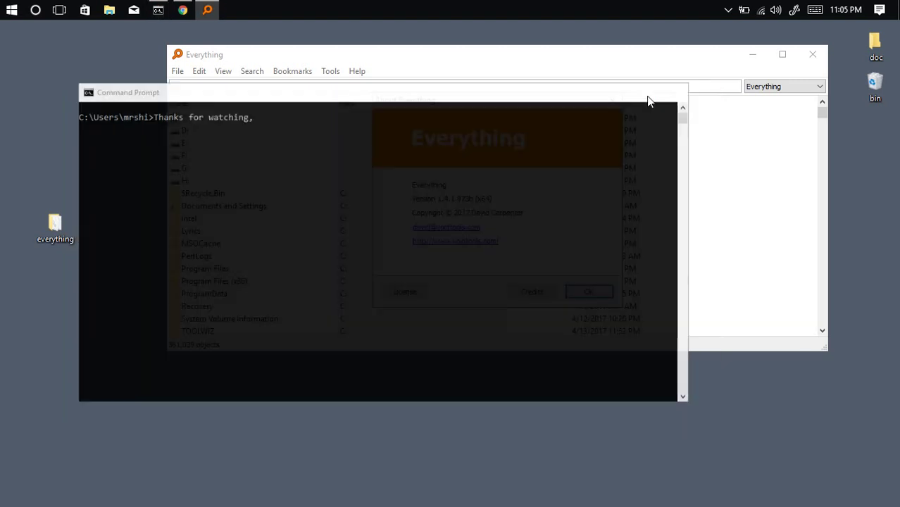
# - Close the About Everything dialog and the search window
pyautogui.click(588, 291)
pyautogui.click(812, 54)
pyautogui.rightClick(473, 103)
pyautogui.click(508, 141)
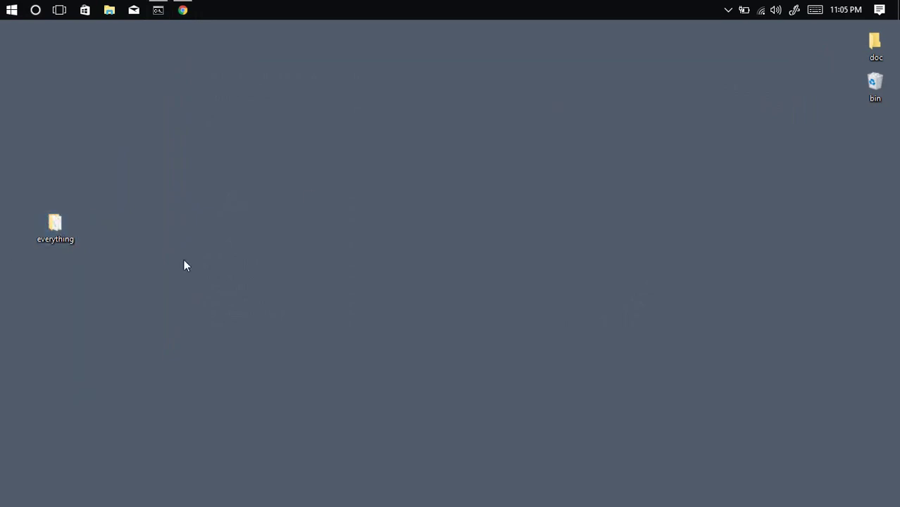
# - Cut Everything.exe from the everything folder on the desktop and exit the Everything instance running in the system tray
pyautogui.doubleClick(55, 224)
pyautogui.click(213, 196)
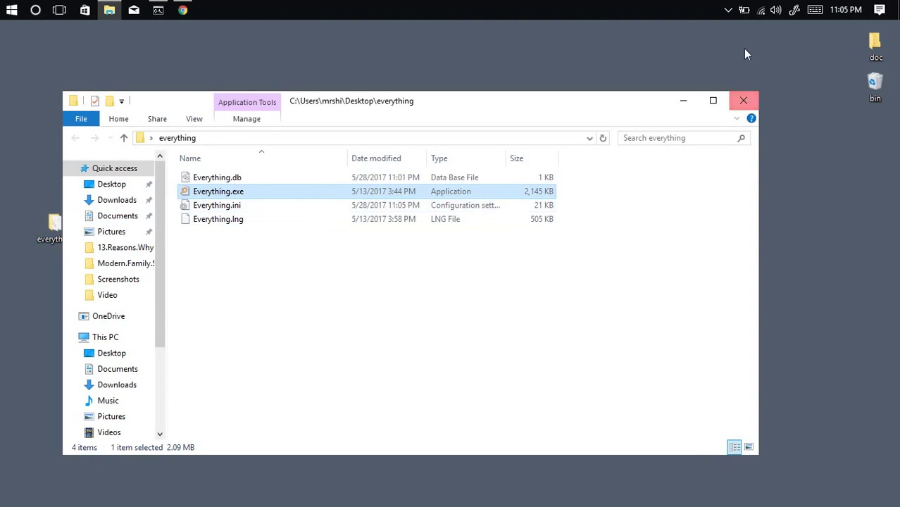
pyautogui.click(729, 16)
pyautogui.rightClick(714, 59)
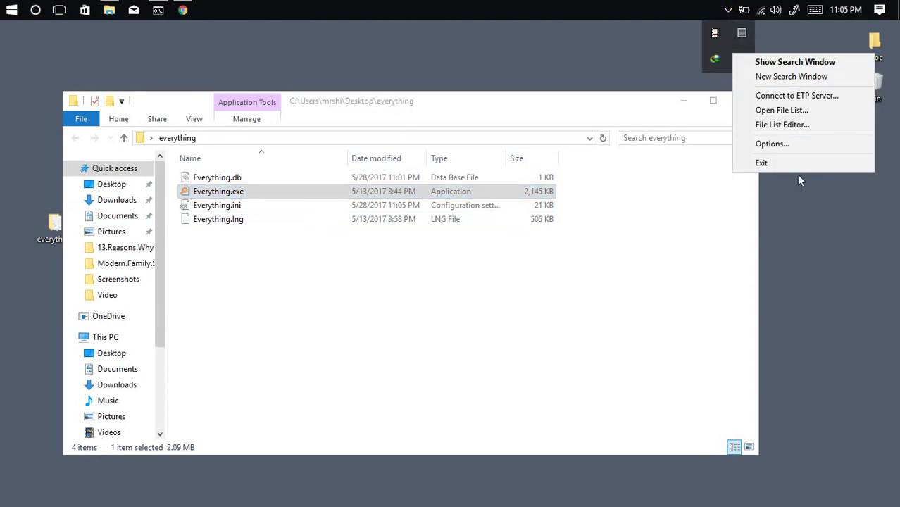
pyautogui.click(761, 163)
pyautogui.hotkey('alt', 'F4')
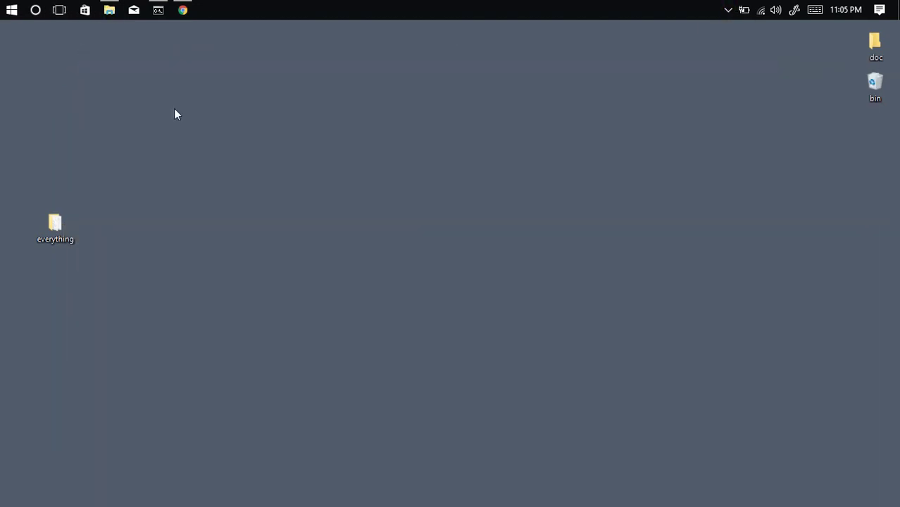
# - Bring back File Explorer and go to the D:\BLACKdoor\Everything folder
pyautogui.click(107, 11)
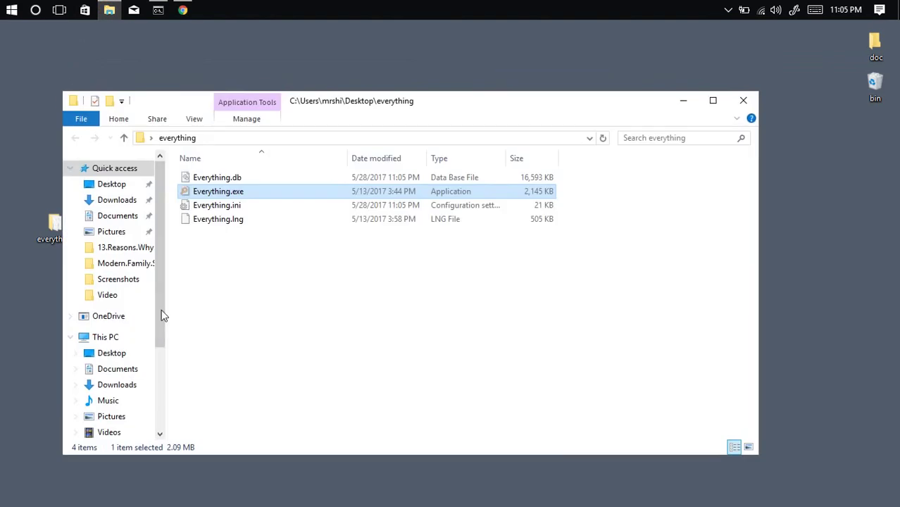
pyautogui.scroll(-2, 121, 334)
pyautogui.scroll(-1, 121, 333)
pyautogui.click(111, 374)
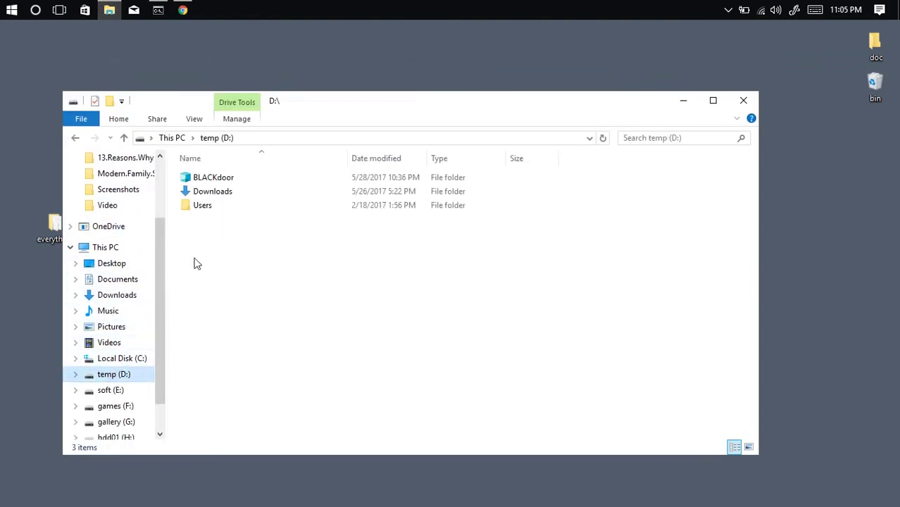
pyautogui.doubleClick(234, 179)
pyautogui.scroll(-7, 254, 296)
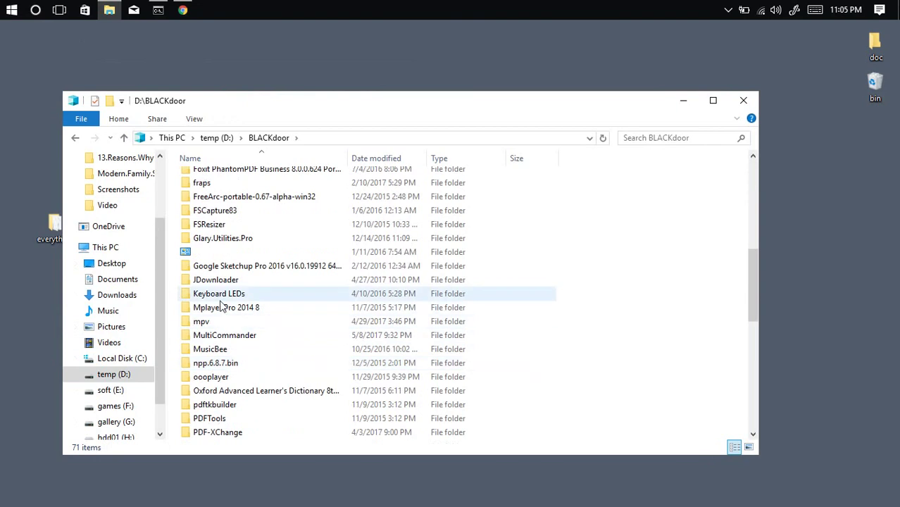
pyautogui.scroll(4, 218, 296)
pyautogui.doubleClick(214, 242)
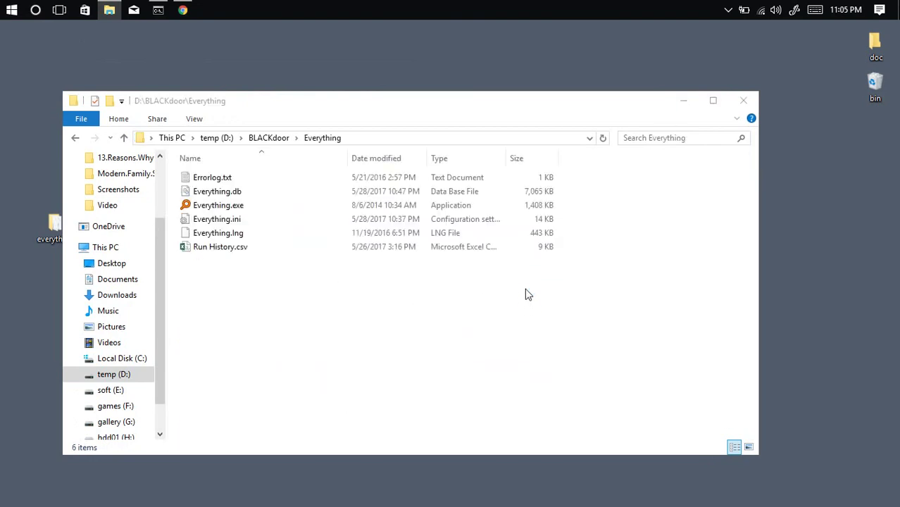
# - Paste the cut Everything.exe over the existing one in this folder and move the desktop's everything folder to the recycle bin
pyautogui.hotkey('ctrl', 'v')
pyautogui.click(504, 218)
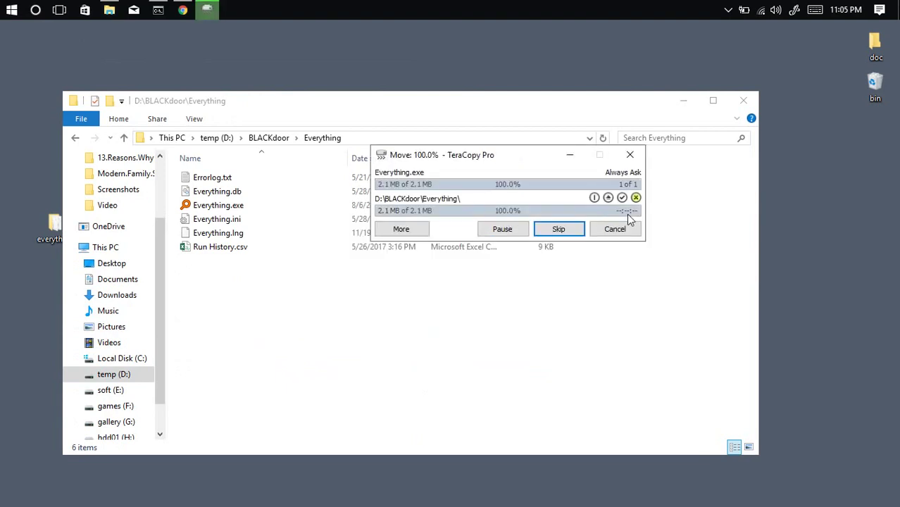
pyautogui.moveTo(50, 231); pyautogui.dragTo(873, 93)
# - Run Everything.exe from D:\BLACKdoor\Everything and close its search window
pyautogui.click(255, 205)
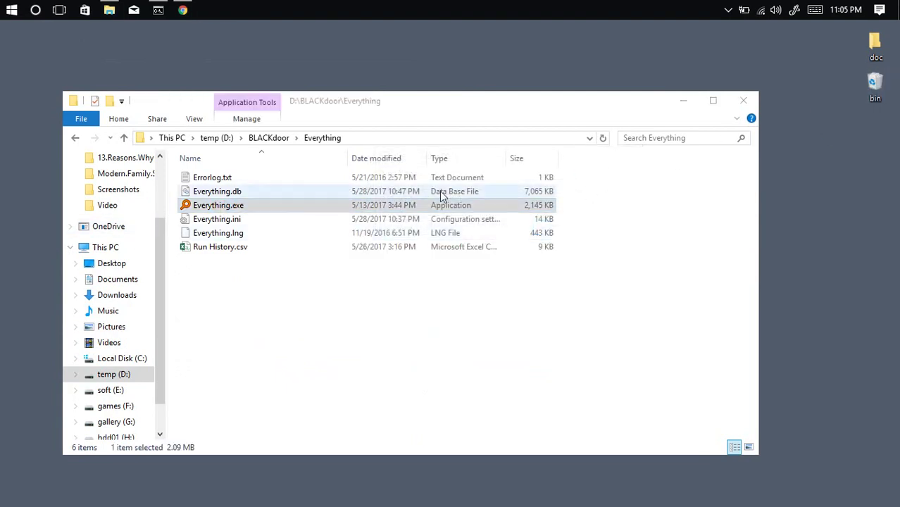
pyautogui.press('Return')
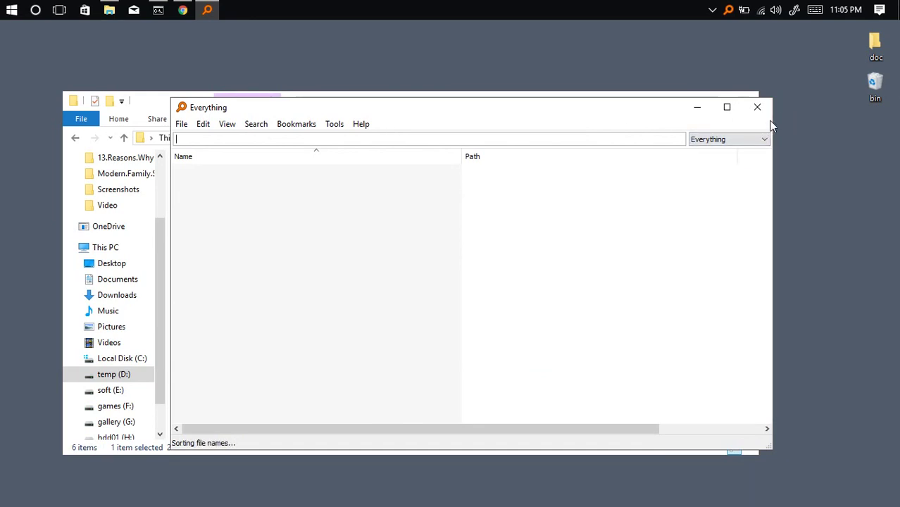
pyautogui.click(755, 107)
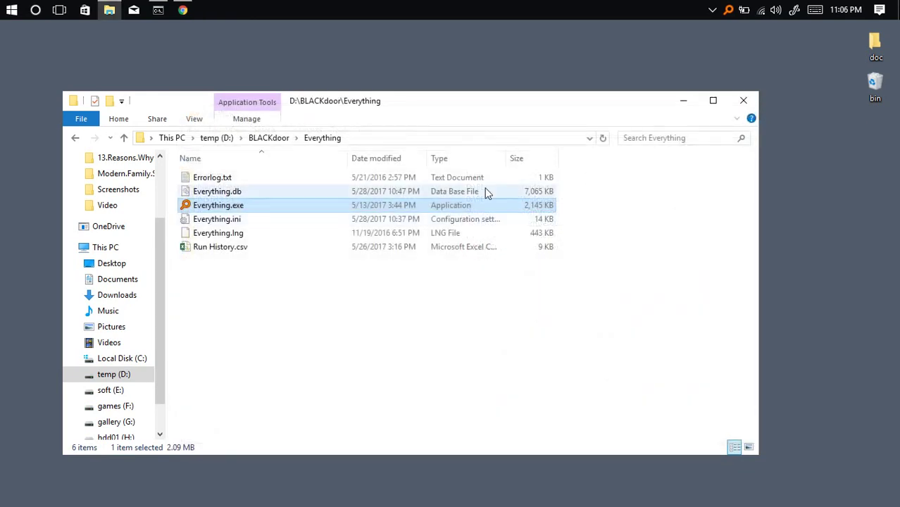
# - Try to start an Everything search on temp (D:) from its context menu, and check the hdd01 (H:) context menu
pyautogui.rightClick(119, 374)
pyautogui.click(166, 246)
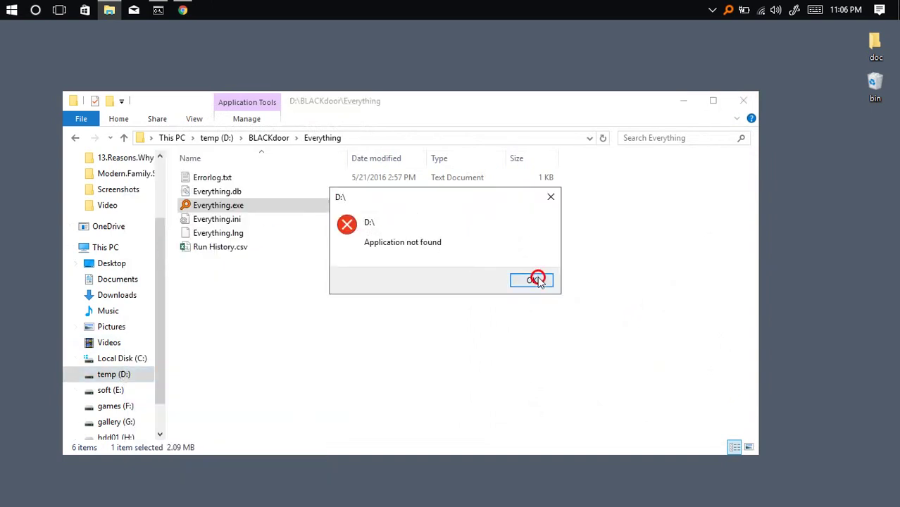
pyautogui.click(534, 280)
pyautogui.scroll(-1, 155, 357)
pyautogui.rightClick(117, 390)
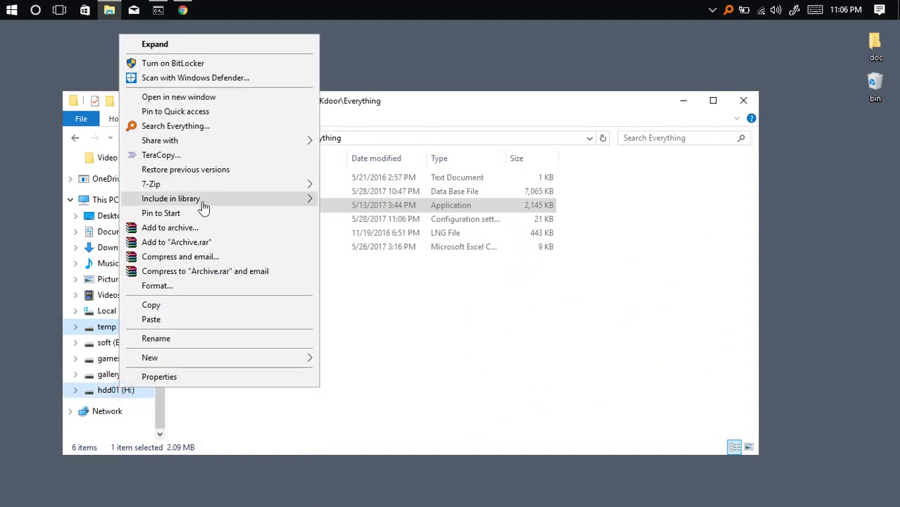
pyautogui.click(412, 210)
# - Run Everything.exe, enable "Show Search Everything folder context menu item" in its General options, and close the search window
pyautogui.doubleClick(217, 204)
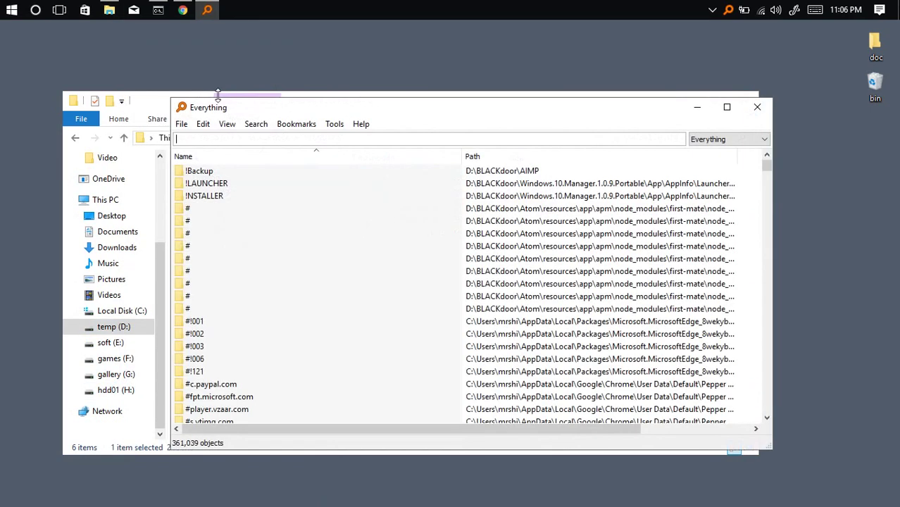
pyautogui.click(256, 124)
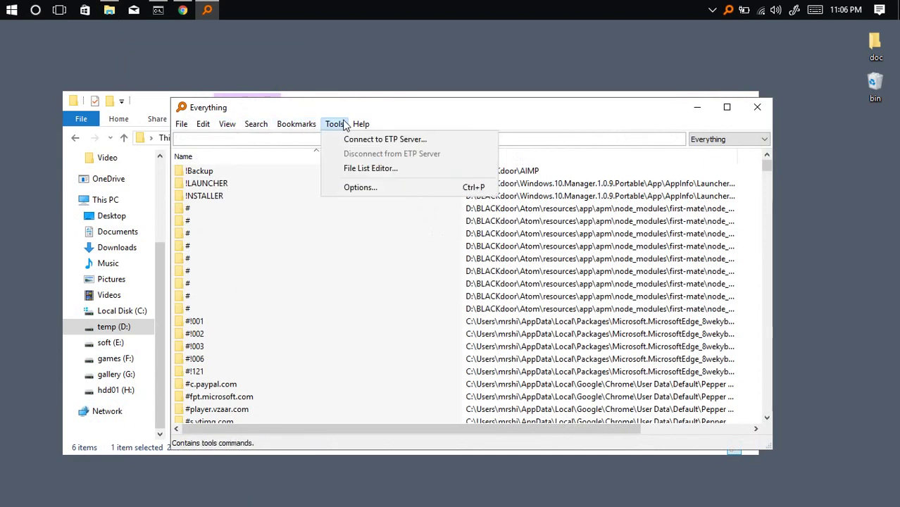
pyautogui.click(353, 188)
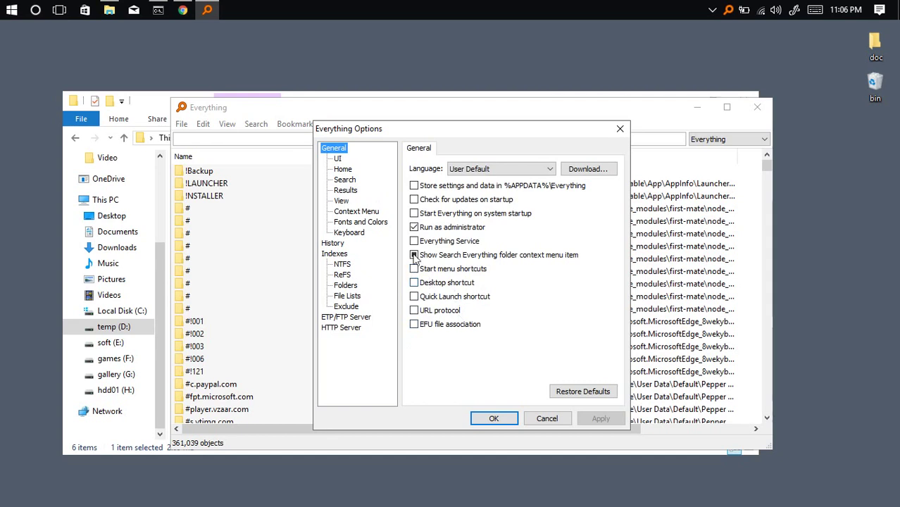
pyautogui.click(494, 418)
pyautogui.click(757, 107)
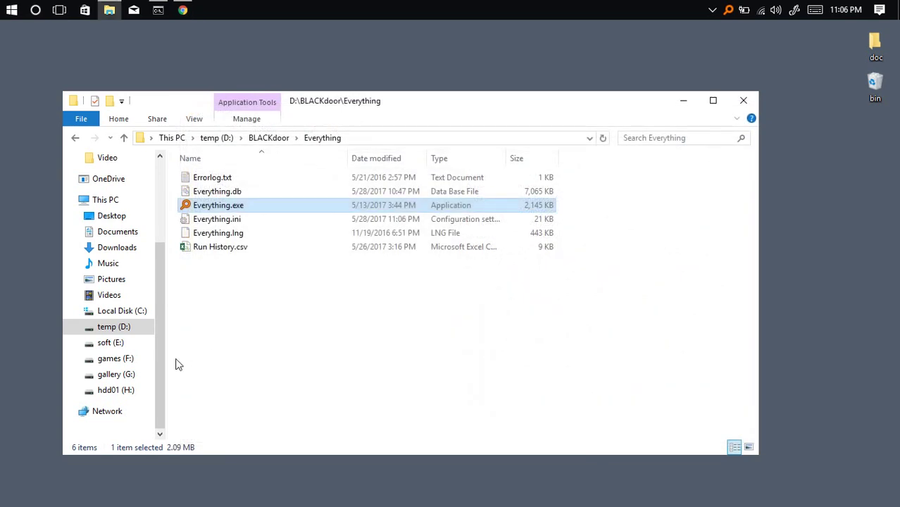
# - Start an Everything search limited to hdd01 (H:) from its context menu and close the search window
pyautogui.rightClick(115, 391)
pyautogui.click(197, 127)
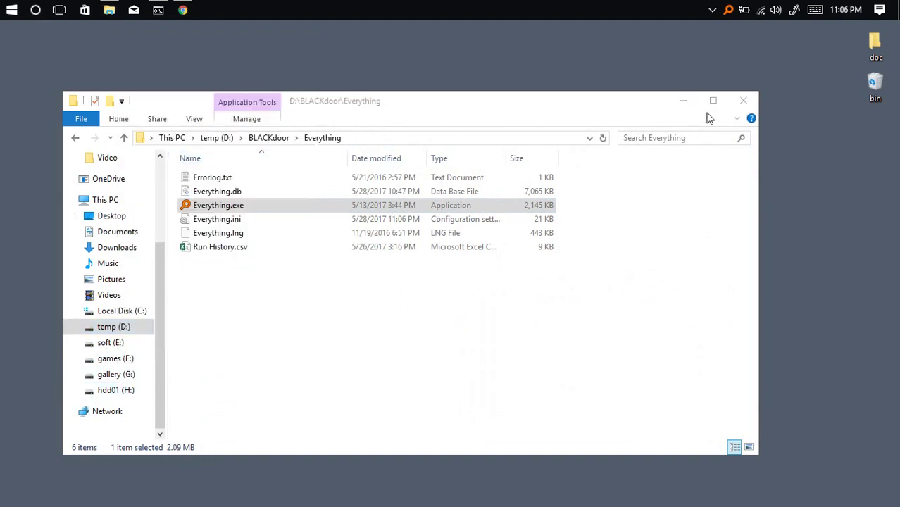
pyautogui.click(757, 107)
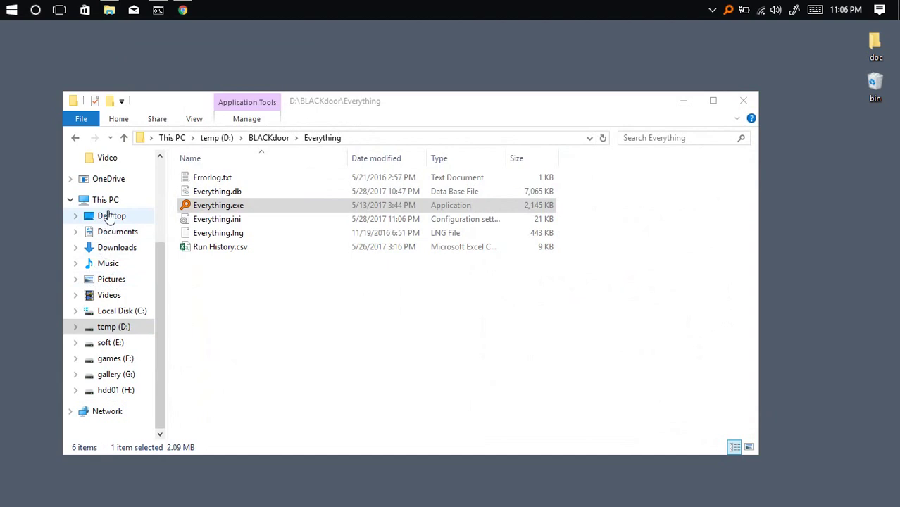
# - Start an Everything search limited to temp (D:) from its context menu, and close the search and File Explorer windows
pyautogui.rightClick(117, 333)
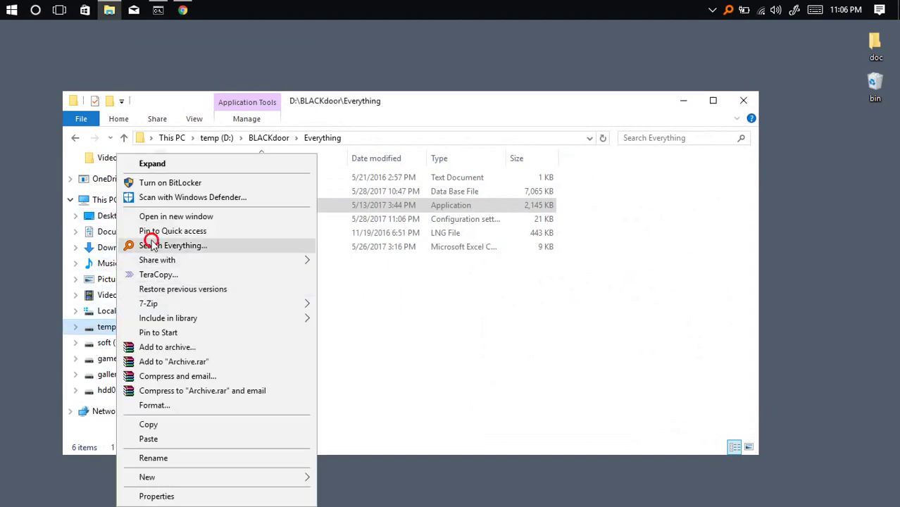
pyautogui.click(149, 243)
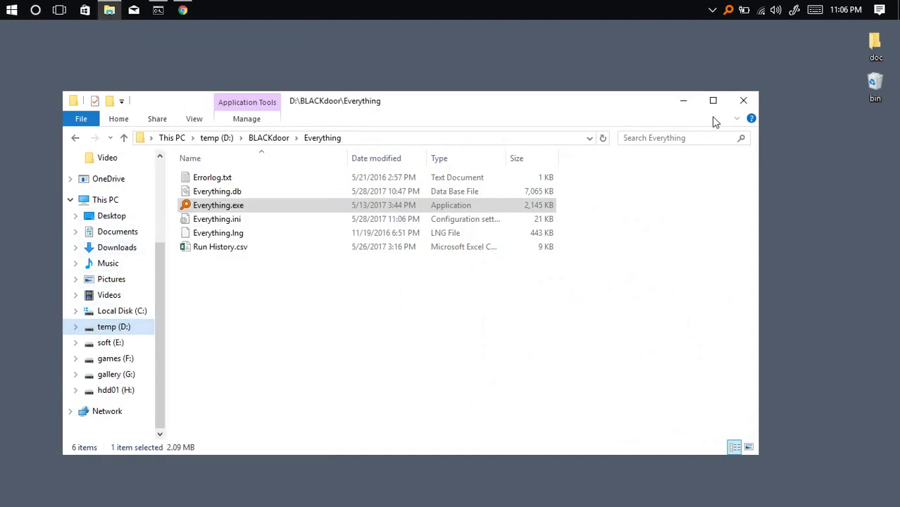
pyautogui.click(755, 107)
pyautogui.click(732, 103)
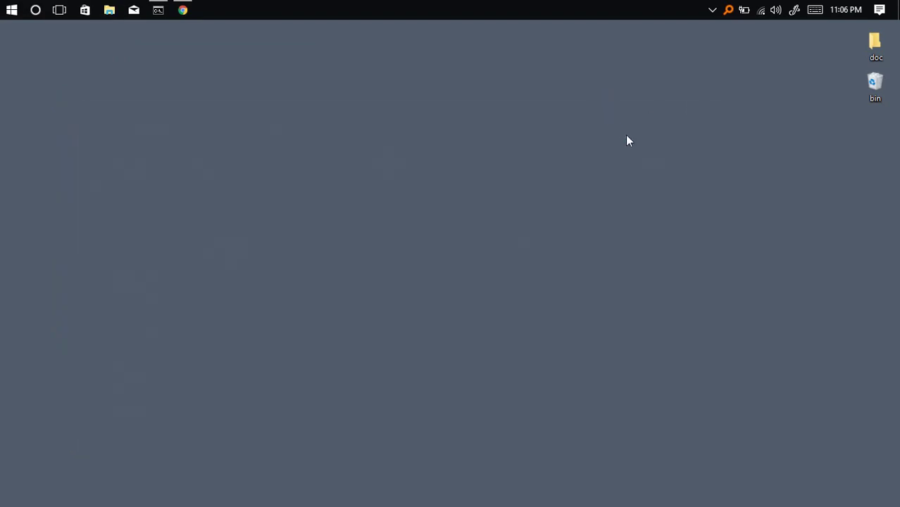